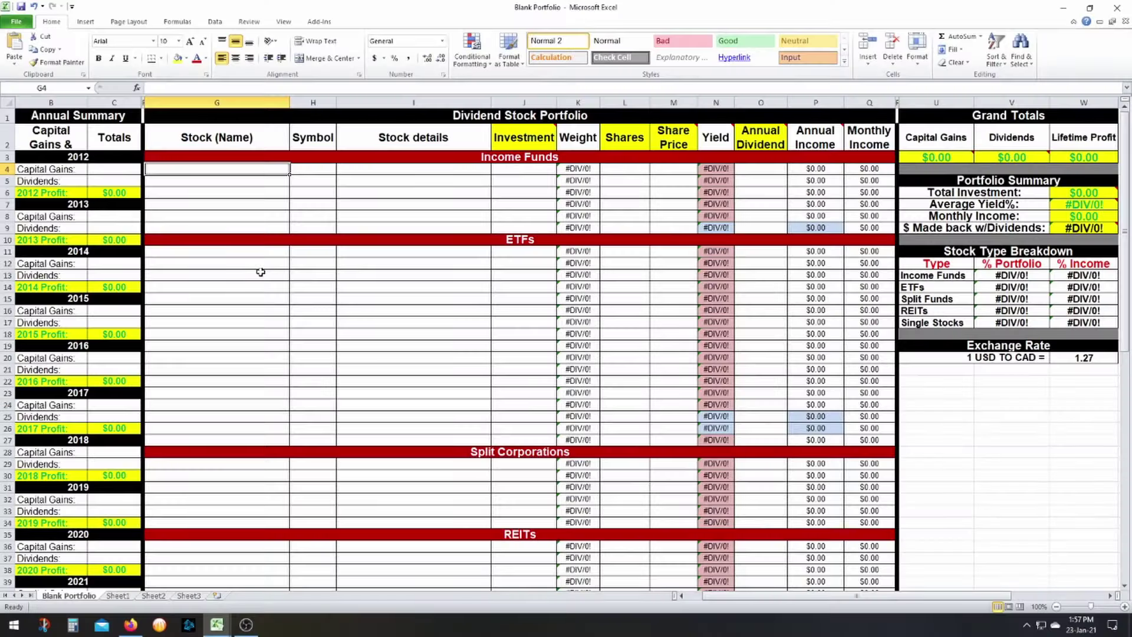
# Step: Review the sheet's Annual Summary columns with the 2012 cells, the Dividend Stock Portfolio columns and the Grand Totals columns
pyautogui.moveTo(53, 104); pyautogui.dragTo(115, 104)
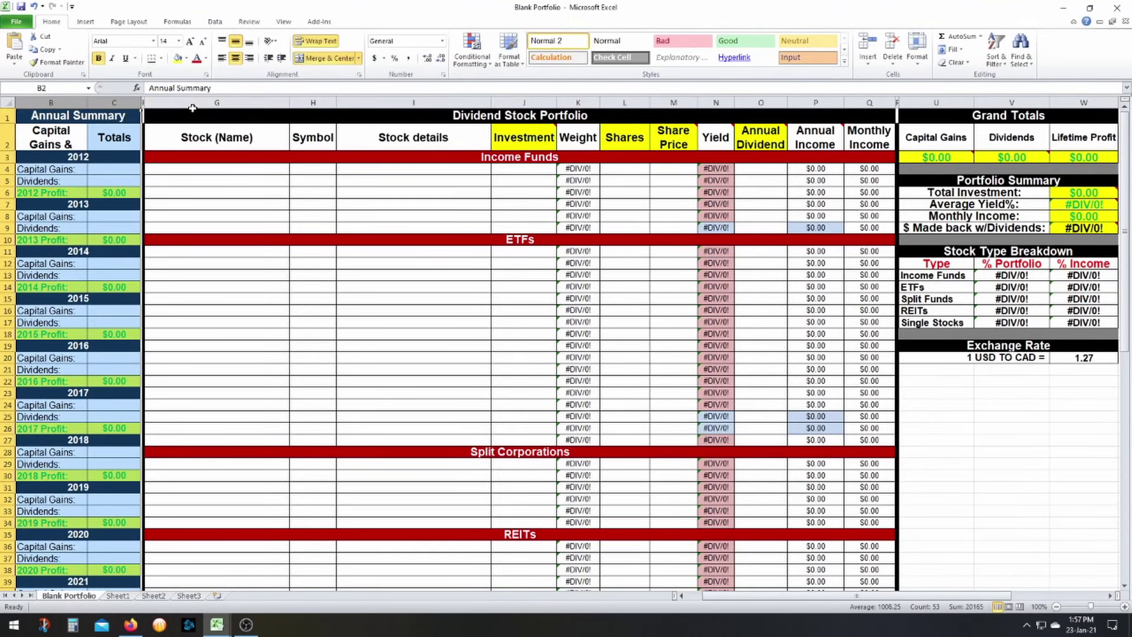
pyautogui.moveTo(52, 102); pyautogui.dragTo(75, 104)
pyautogui.click(109, 170)
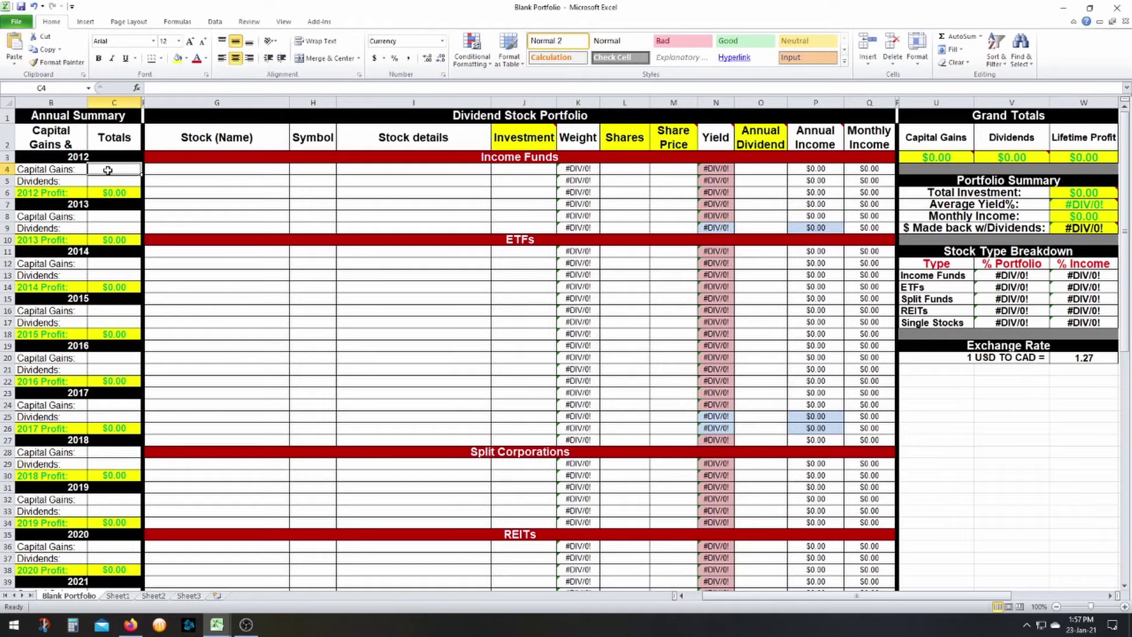
pyautogui.click(112, 181)
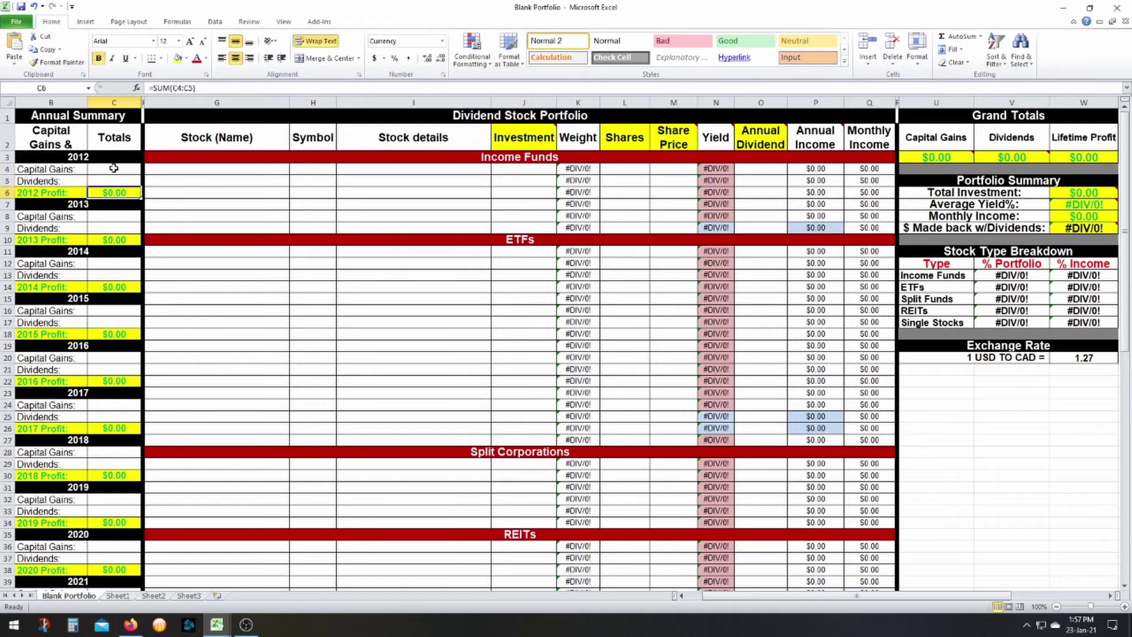
pyautogui.moveTo(110, 170); pyautogui.dragTo(108, 185)
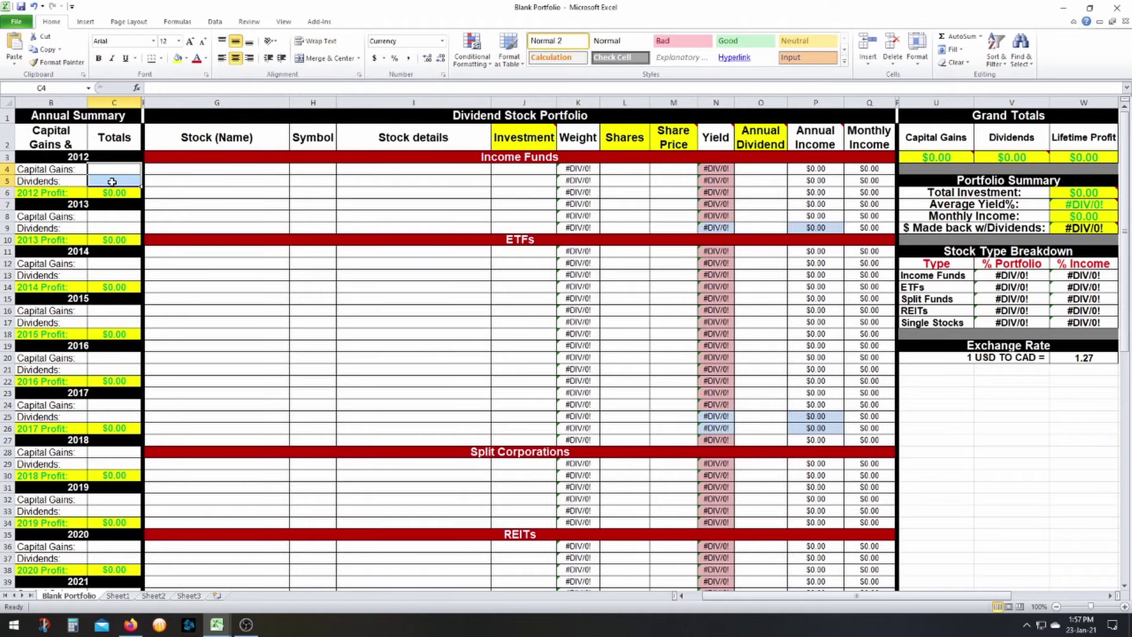
pyautogui.click(110, 184)
pyautogui.moveTo(198, 102); pyautogui.dragTo(869, 103)
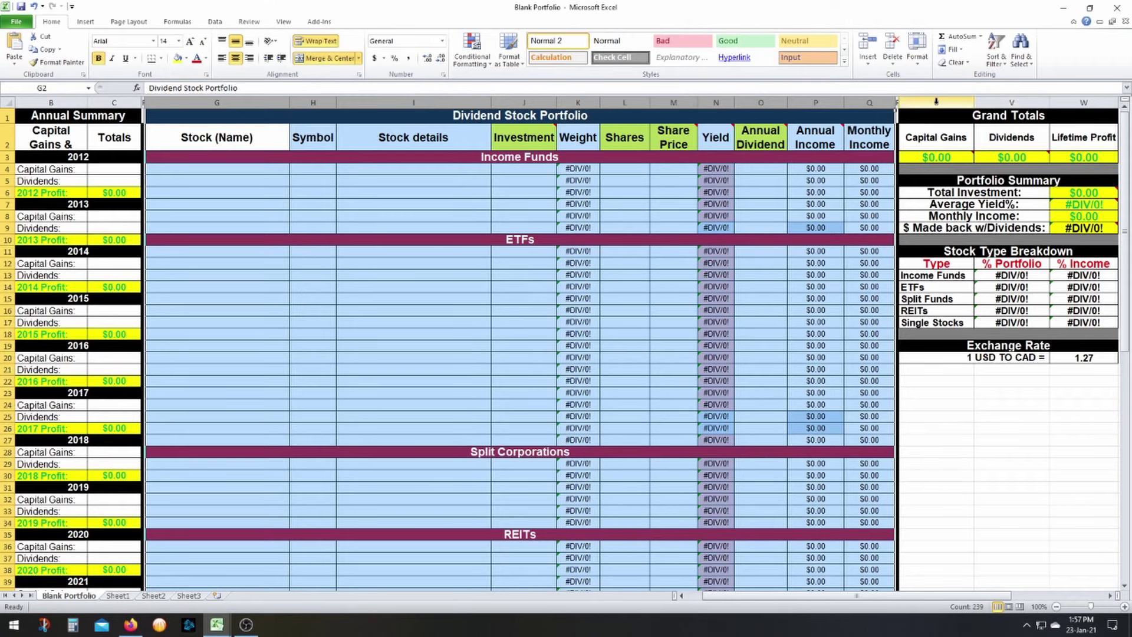
pyautogui.moveTo(937, 103); pyautogui.dragTo(1077, 103)
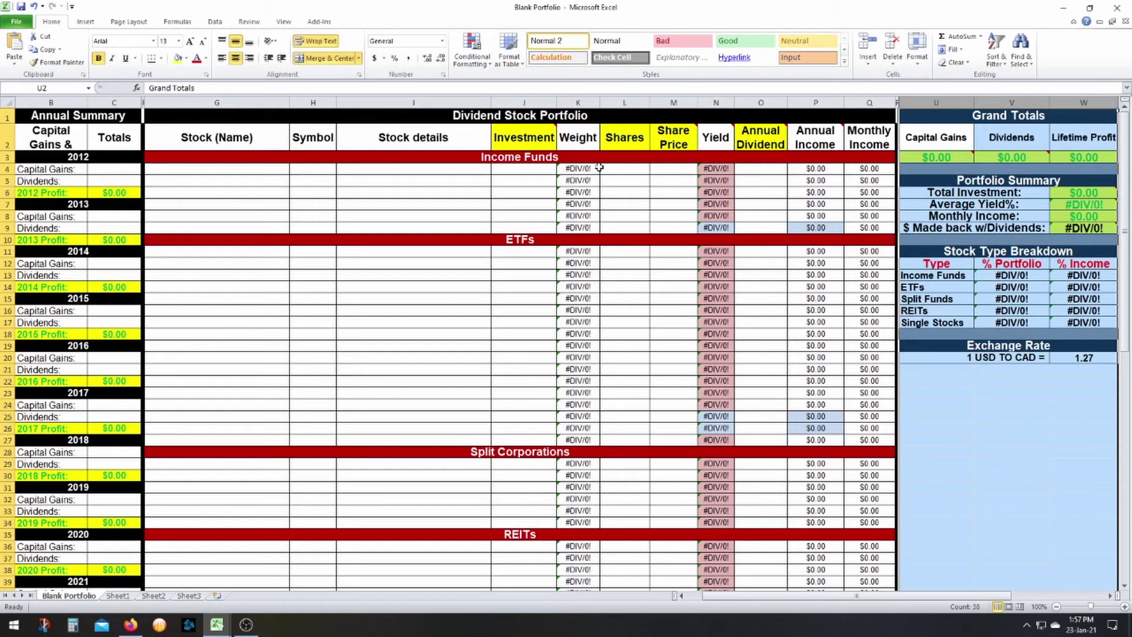
# Step: Look over the stock name, symbol and stock details cells in the first Income Funds row
pyautogui.click(244, 169)
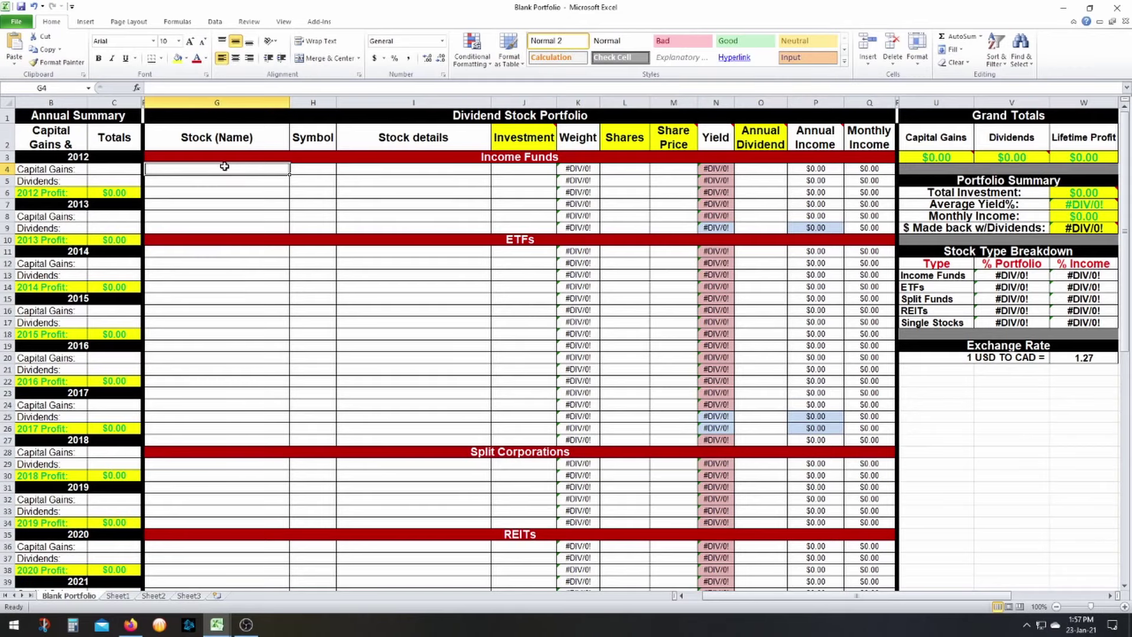
pyautogui.click(320, 169)
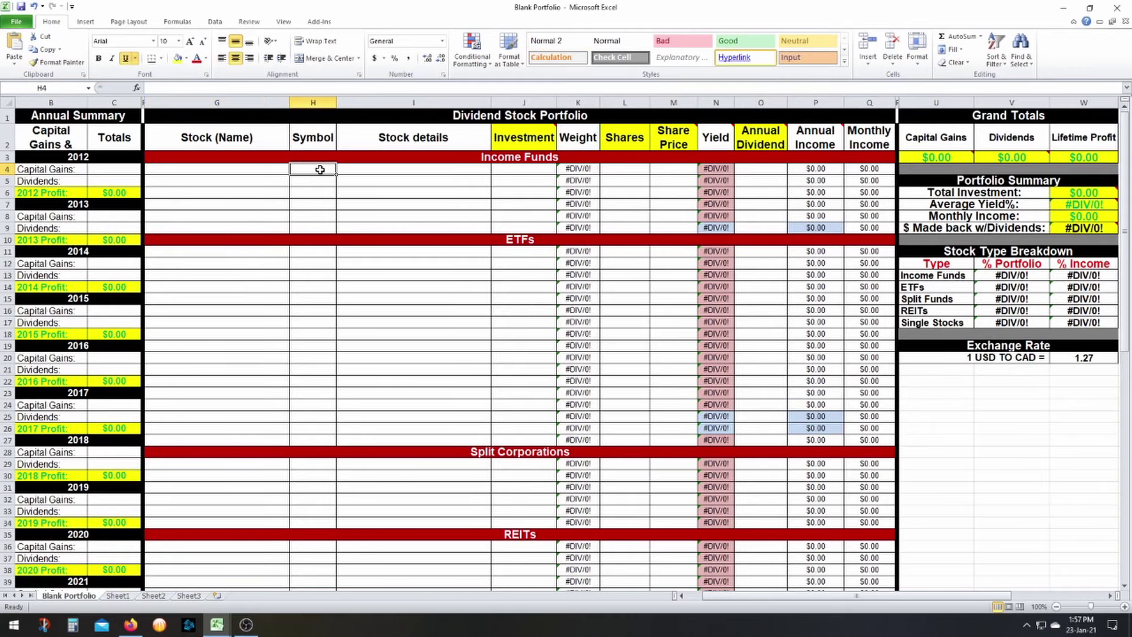
pyautogui.click(410, 171)
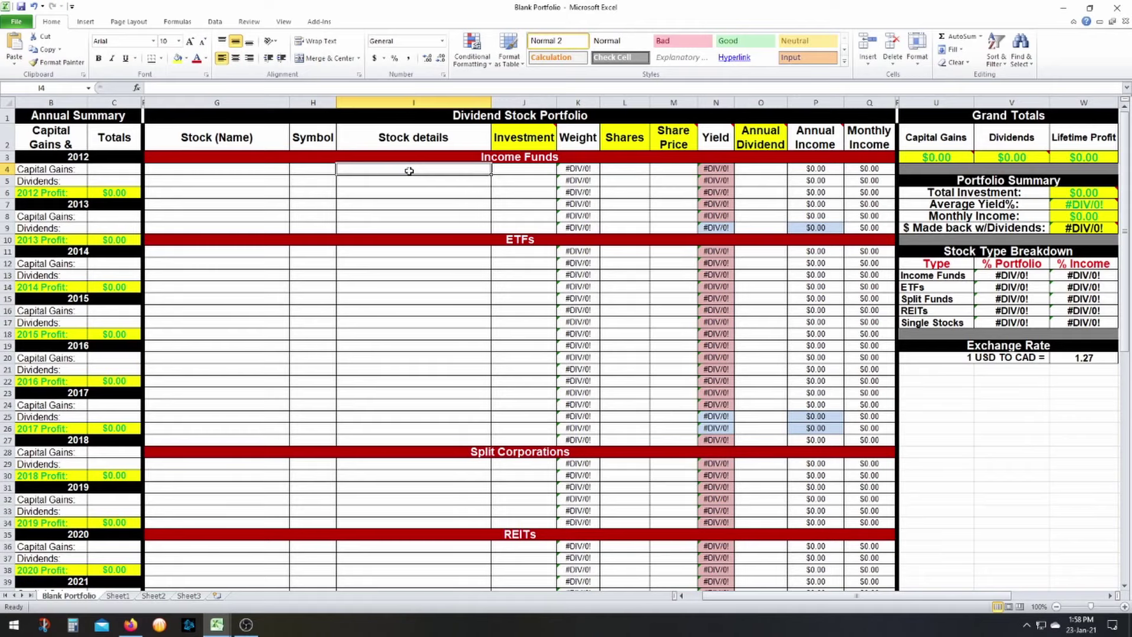
pyautogui.moveTo(223, 170); pyautogui.dragTo(381, 170)
pyautogui.click(380, 170)
# Step: Read the Investment header's note and inspect the Investment and Weight cells in row 4
pyautogui.click(525, 130)
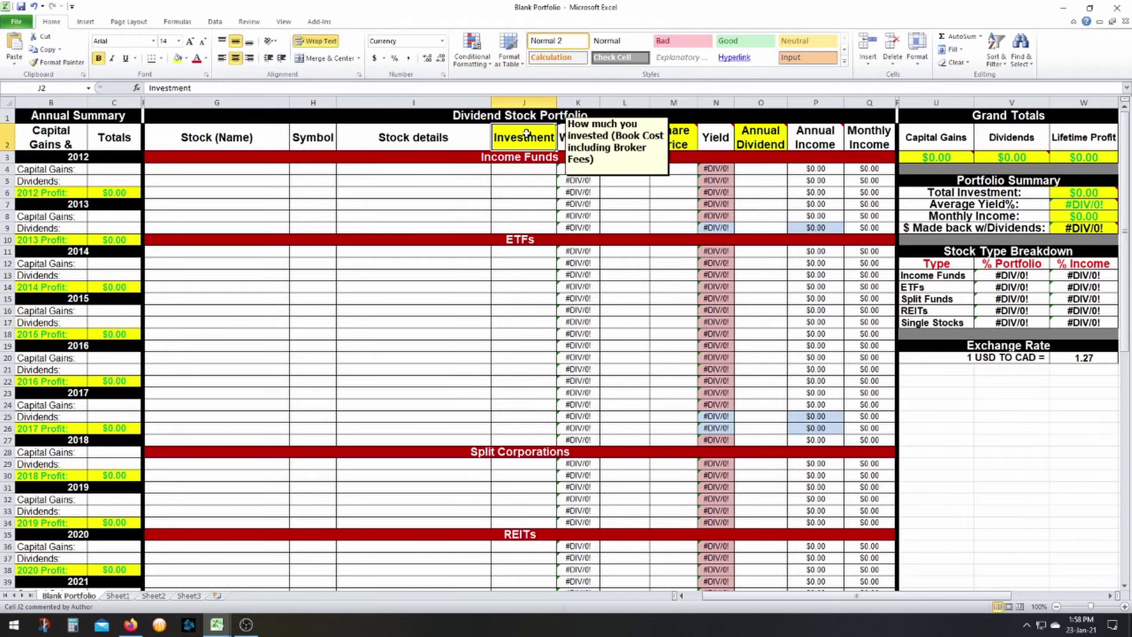
pyautogui.click(520, 169)
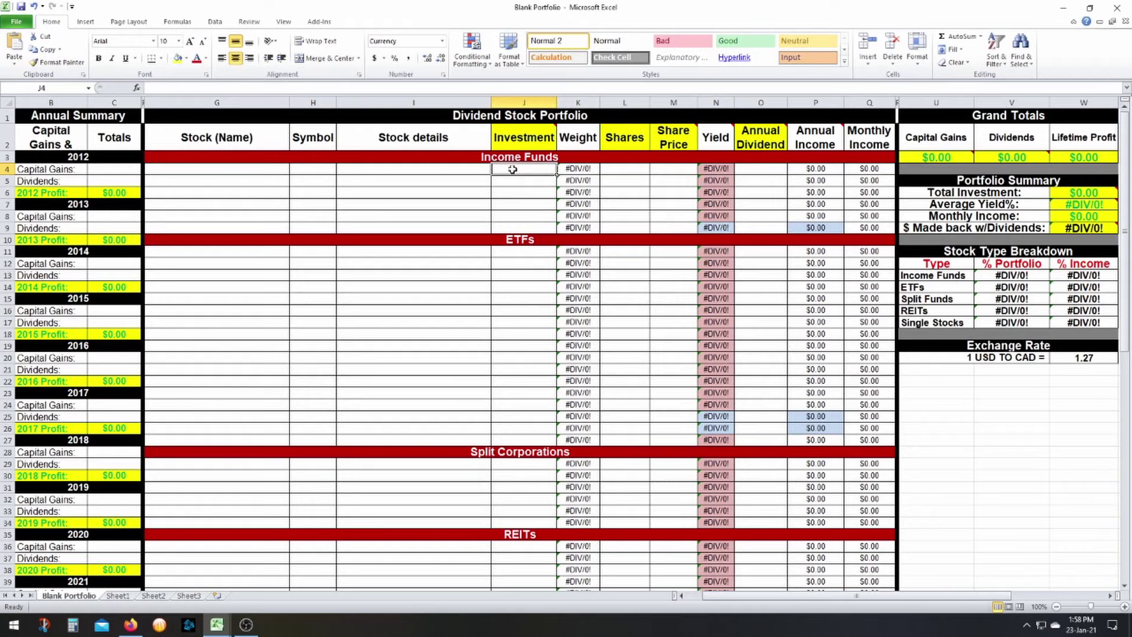
pyautogui.click(583, 168)
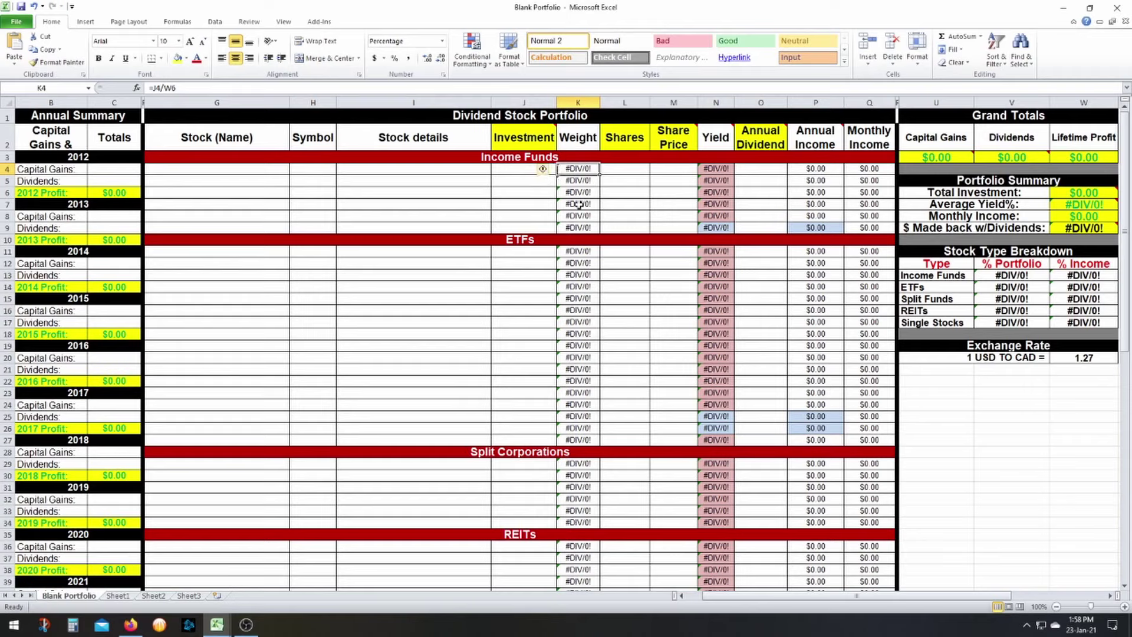
# Step: Examine the Shares and Share Price headers with their row 4 cells, including the note on Share Price
pyautogui.click(626, 135)
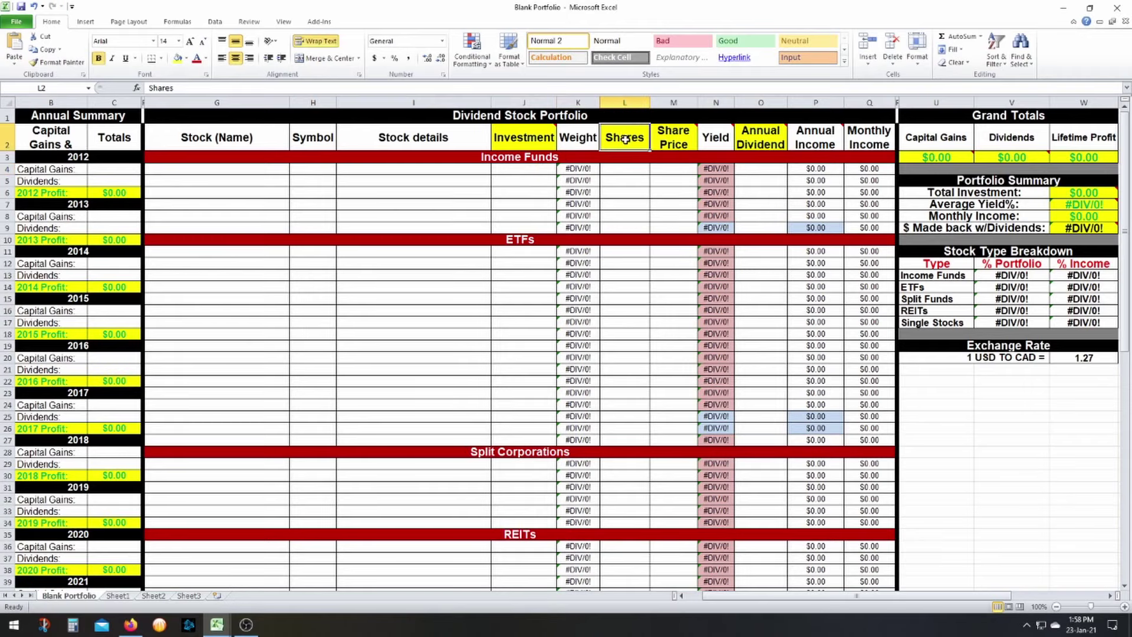
pyautogui.click(626, 168)
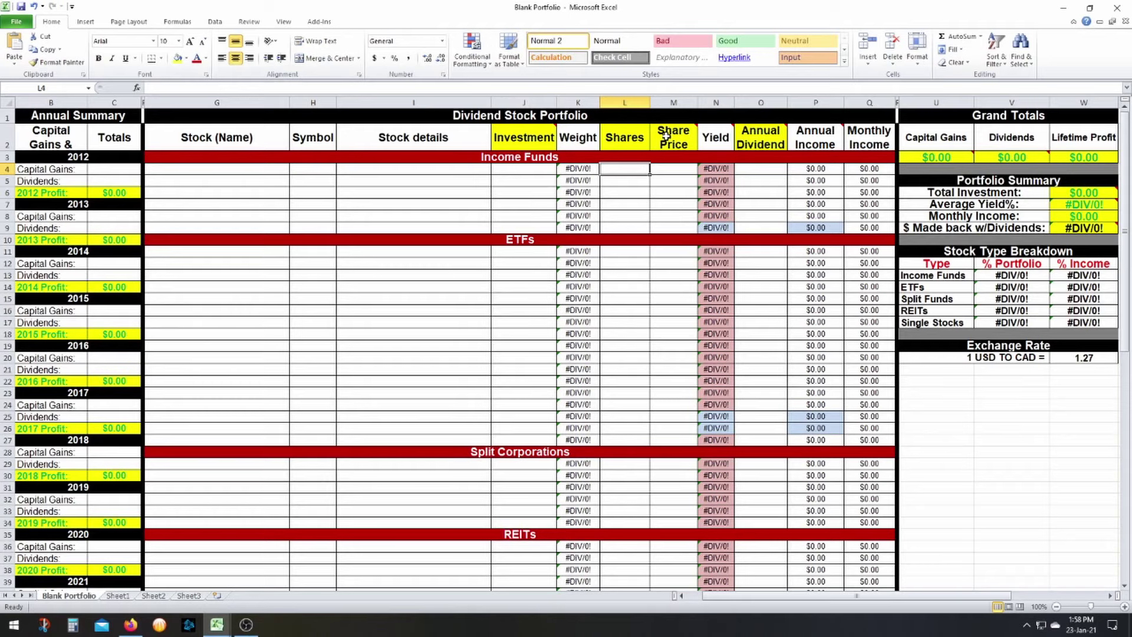
pyautogui.click(666, 136)
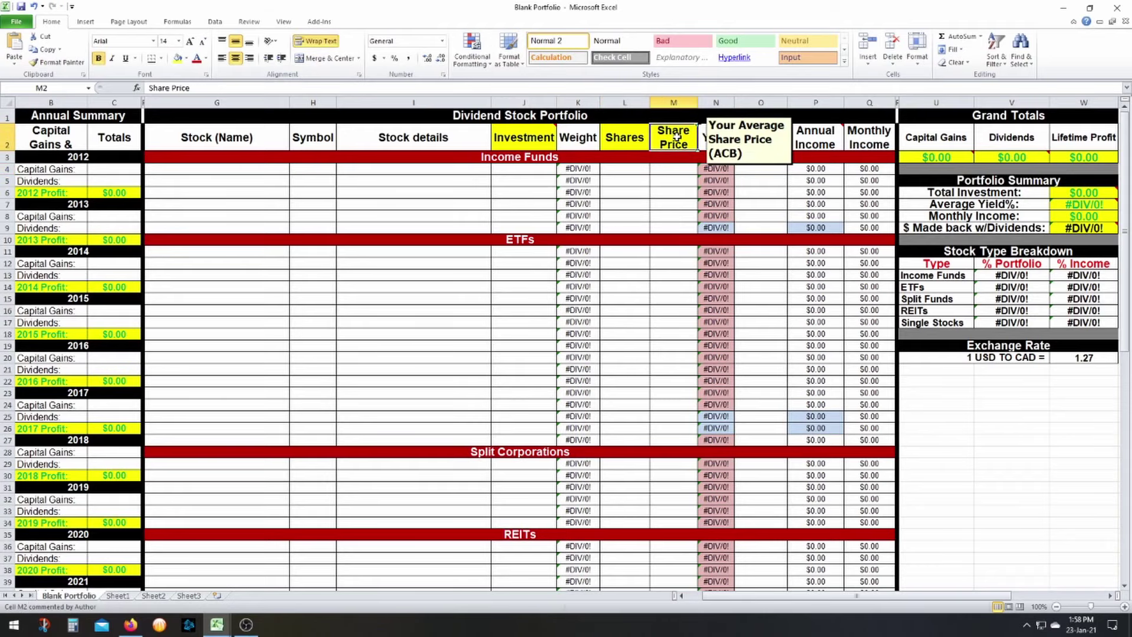
pyautogui.click(677, 171)
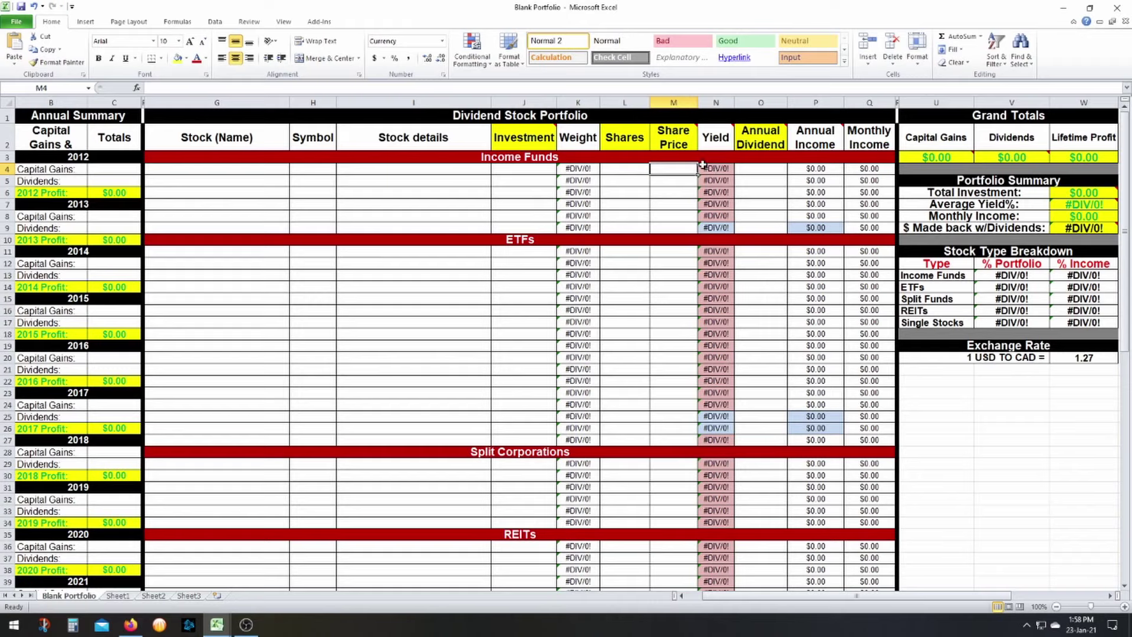
pyautogui.click(673, 144)
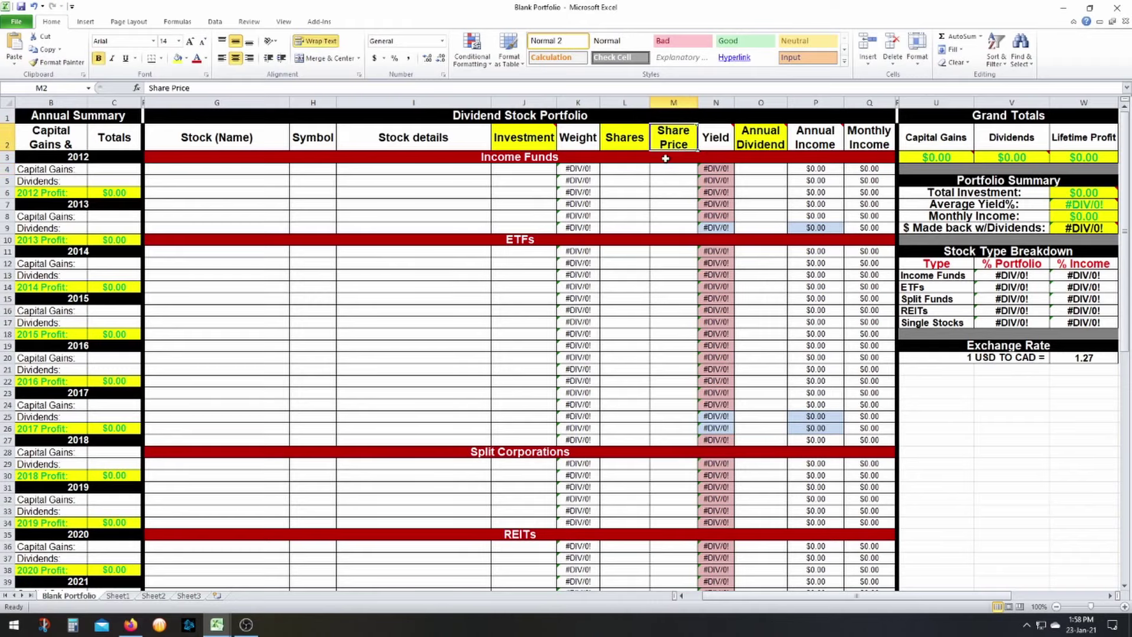
# Step: Compare the differently coloured Yield cells, such as N4 and N9, and read the Yield header's note on the formulas
pyautogui.click(717, 138)
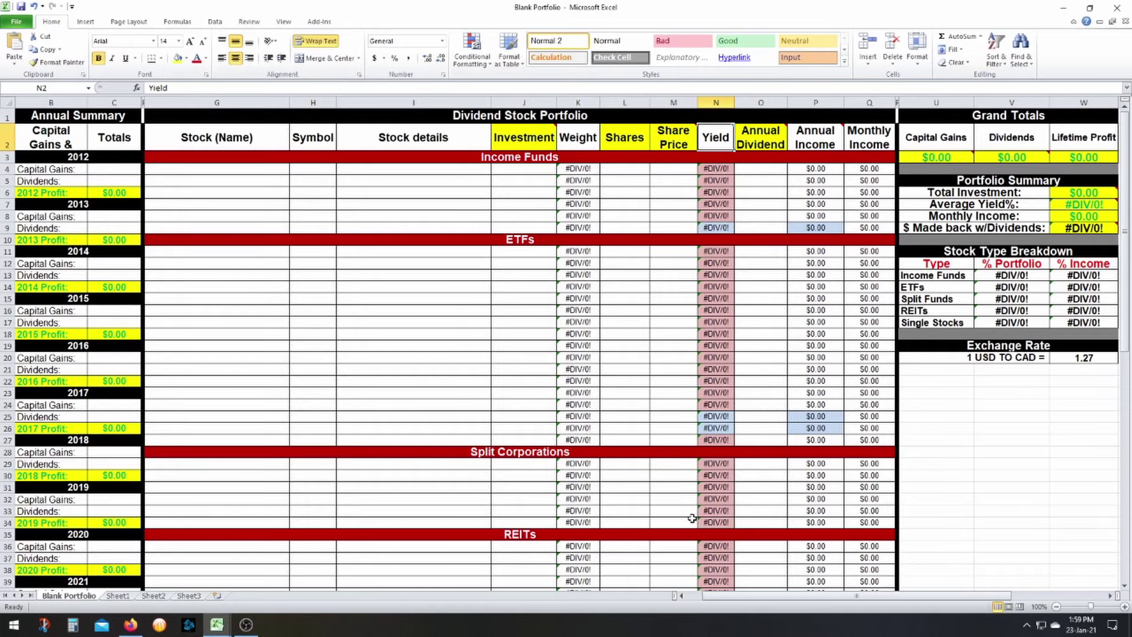
pyautogui.click(719, 170)
pyautogui.click(713, 229)
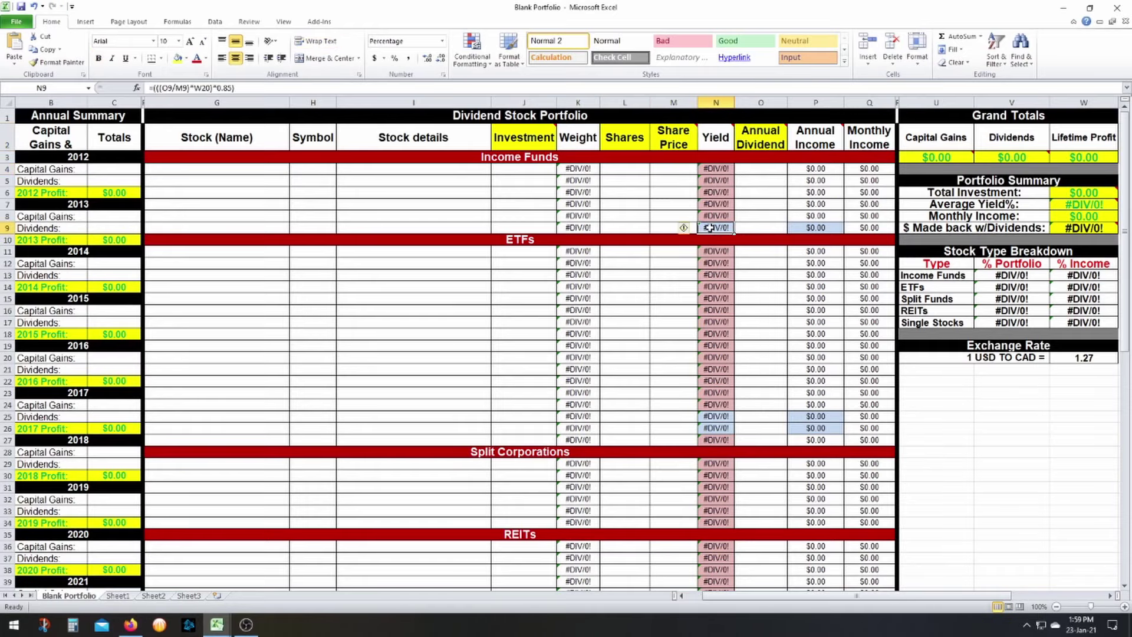
pyautogui.scroll(-4, 712, 260)
pyautogui.click(715, 481)
pyautogui.scroll(4, 716, 411)
pyautogui.click(714, 136)
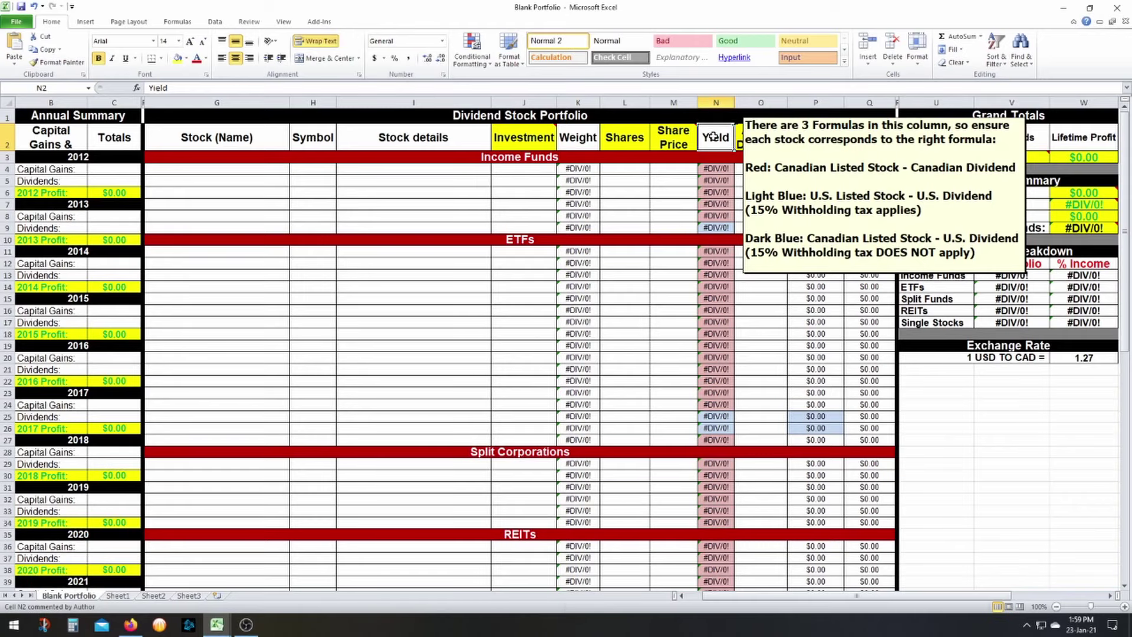
pyautogui.click(716, 168)
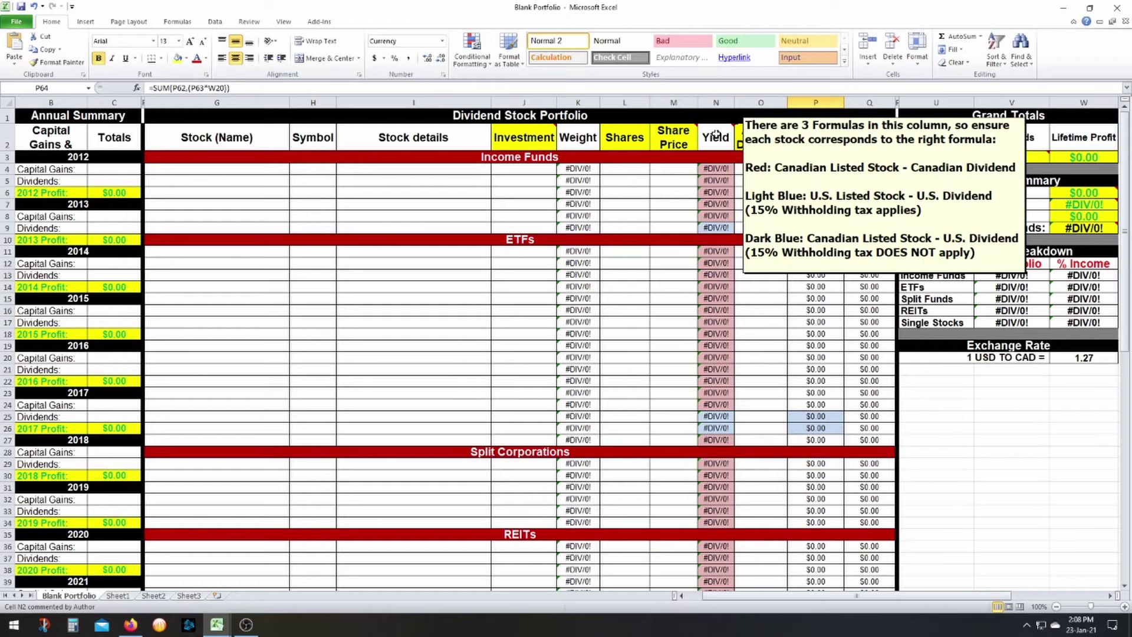
# Step: Inspect the light blue Yield formula in N9 and the USD to CAD exchange rate cell W20 it references
pyautogui.click(715, 134)
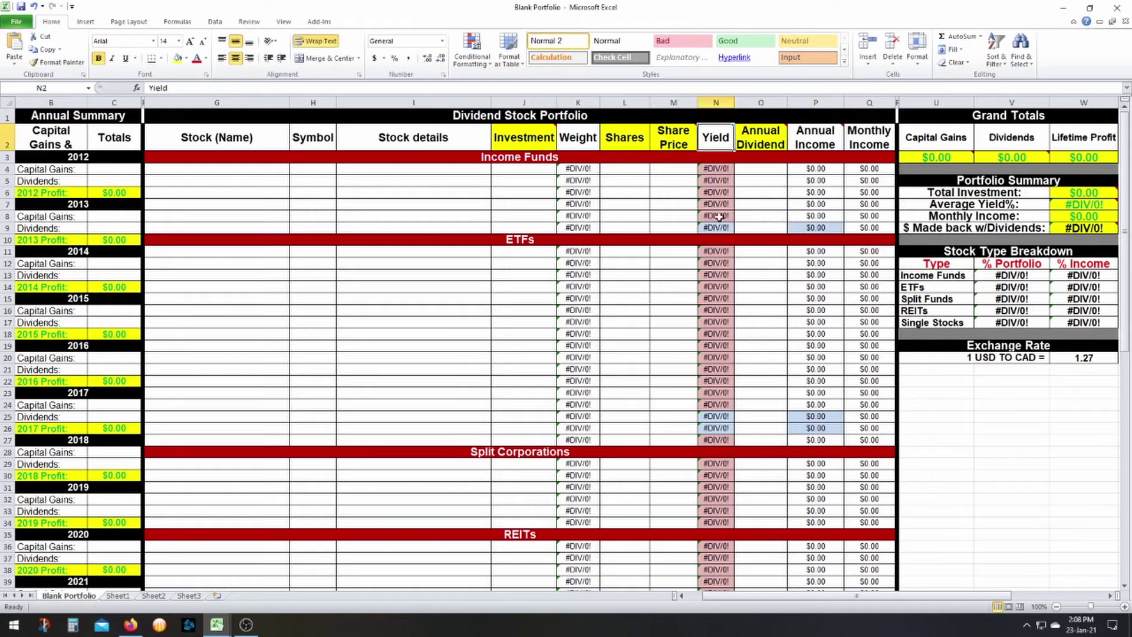
pyautogui.click(721, 221)
pyautogui.click(720, 227)
pyautogui.moveTo(773, 140)
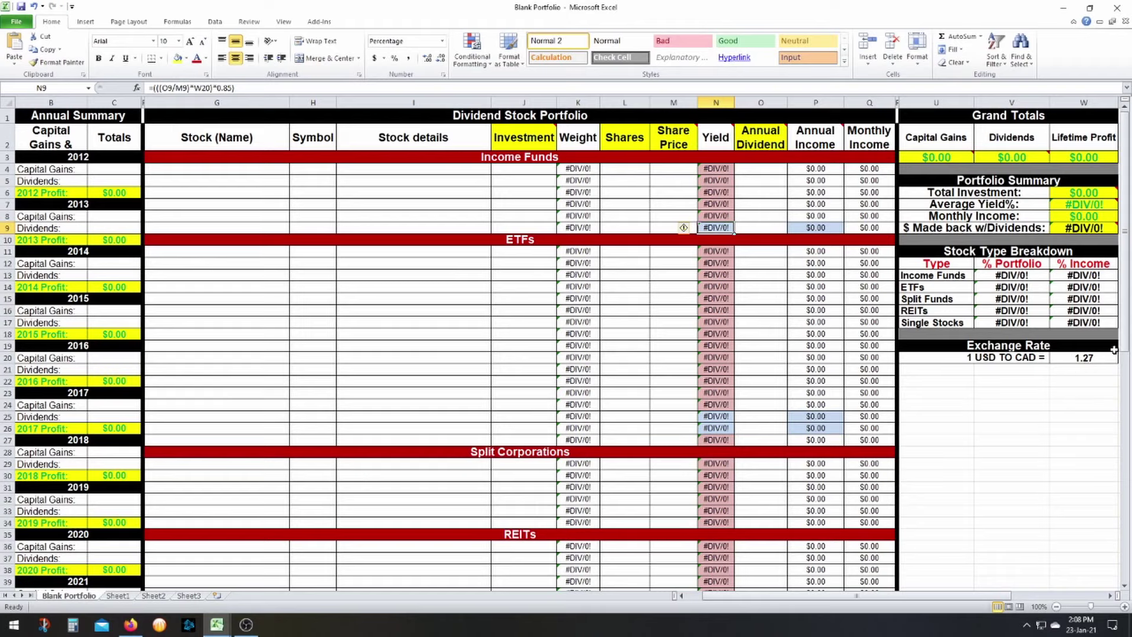
pyautogui.click(1081, 358)
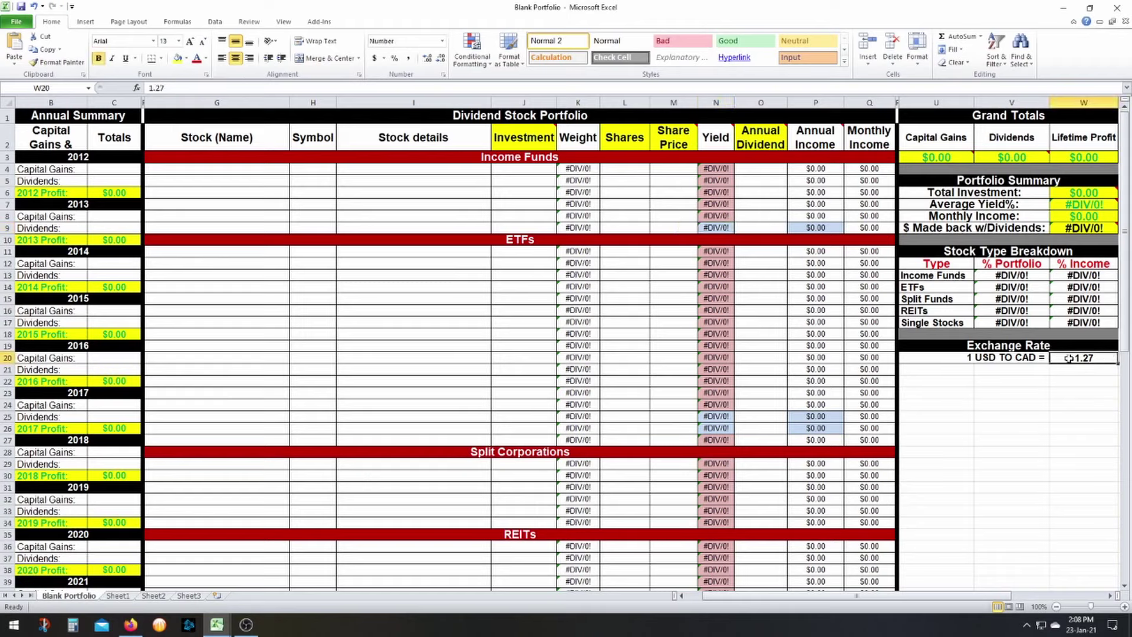
pyautogui.click(721, 228)
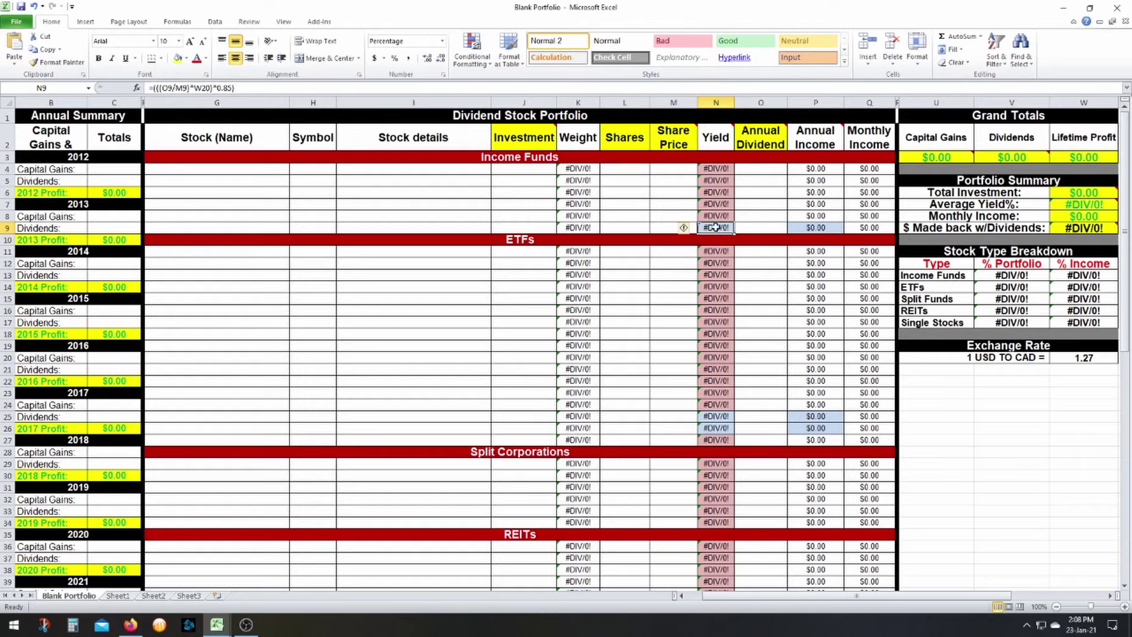
# Step: Trace row 9 across the portfolio columns, checking its Yield formula in N9 and the Share Price column
pyautogui.moveTo(232, 228); pyautogui.dragTo(783, 229)
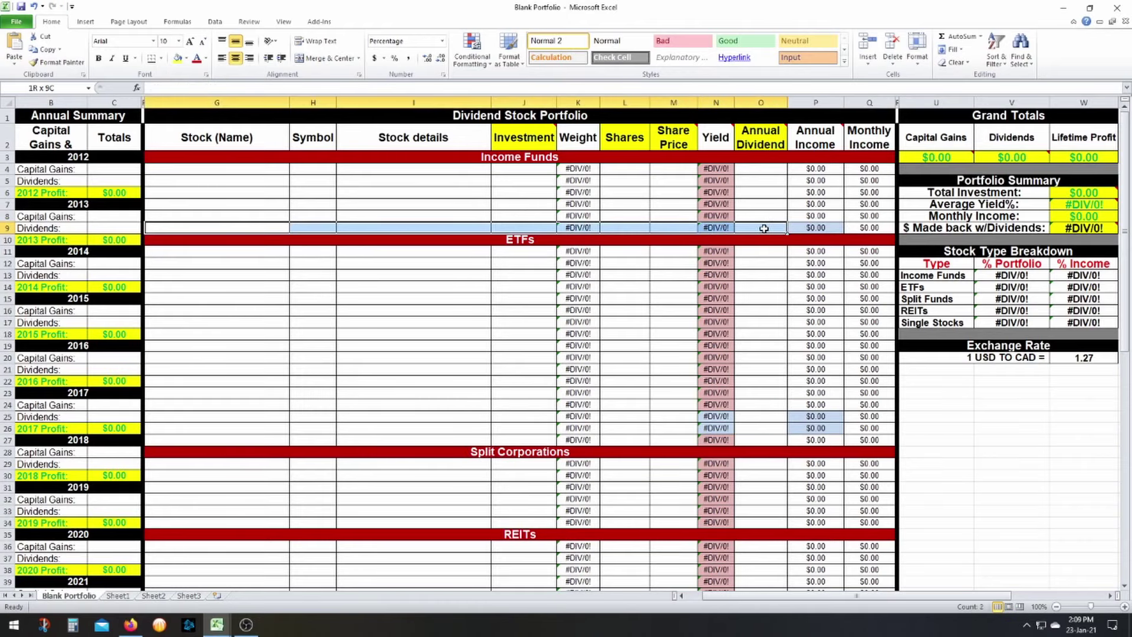
pyautogui.click(767, 229)
pyautogui.moveTo(203, 227); pyautogui.dragTo(826, 230)
pyautogui.click(742, 227)
pyautogui.click(717, 228)
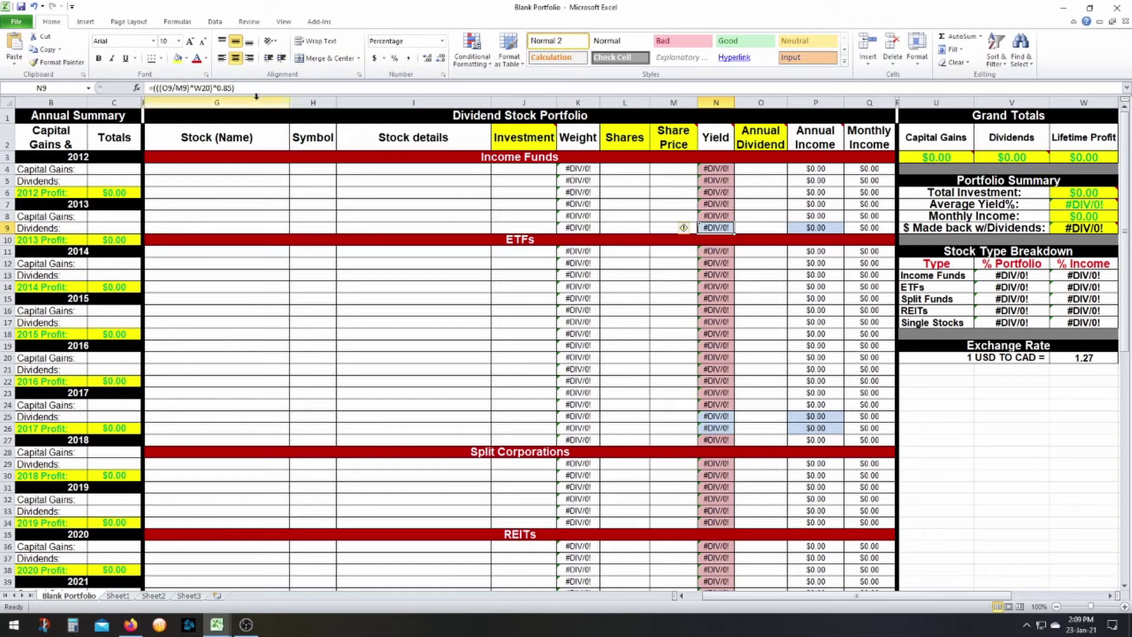
pyautogui.click(678, 102)
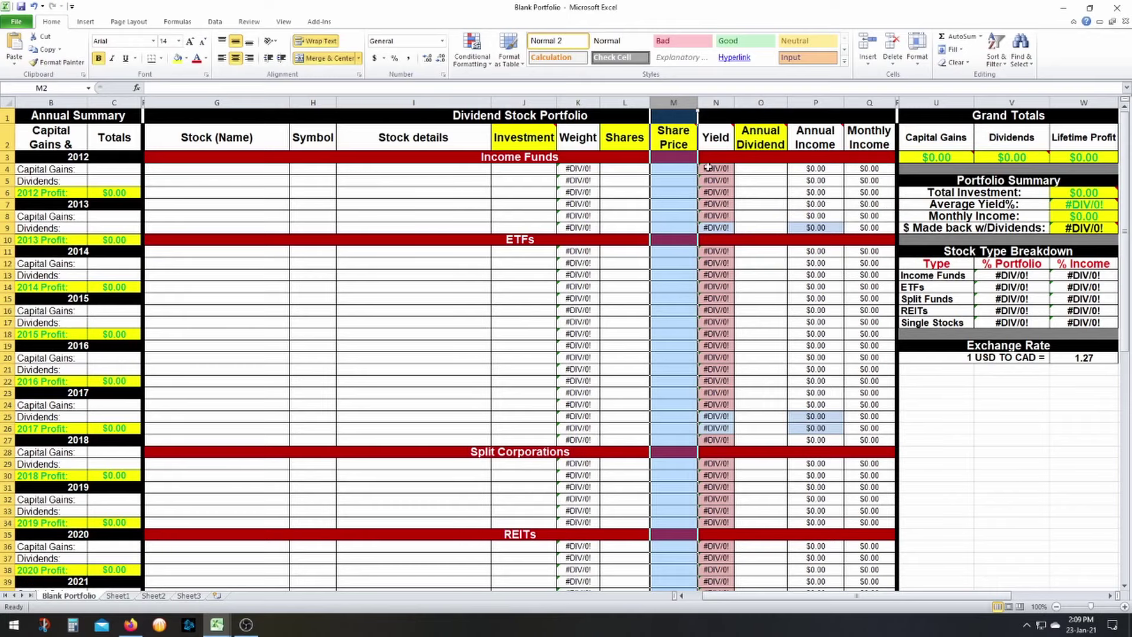
# Step: Reread the Yield header's note and inspect the dark blue Yield formula in N44 under REITs
pyautogui.click(719, 137)
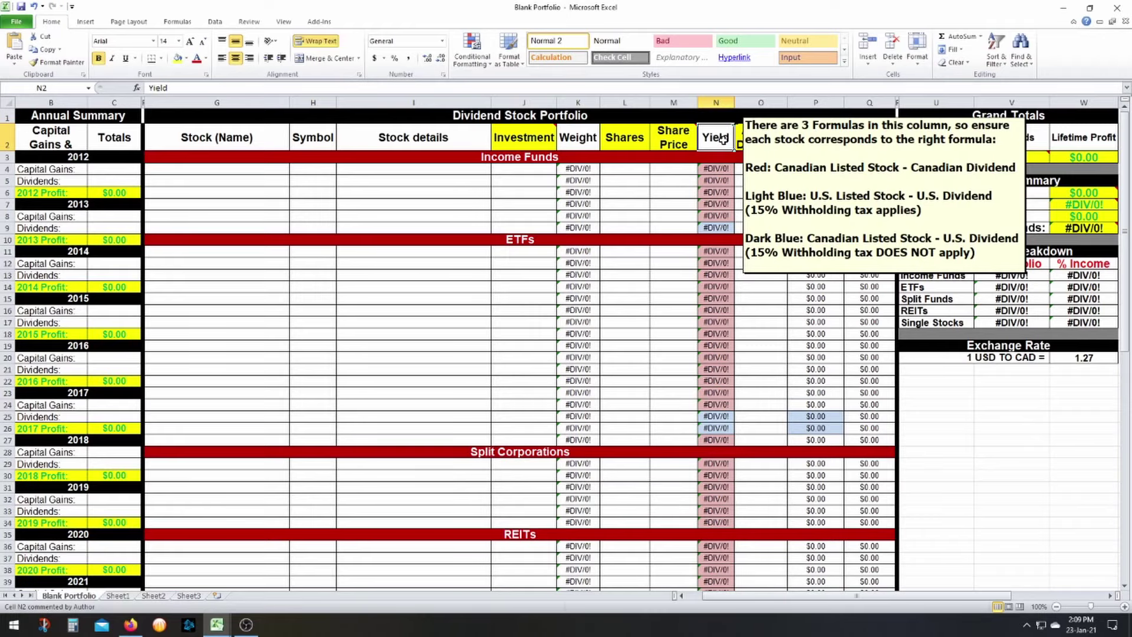
pyautogui.scroll(-4, 673, 315)
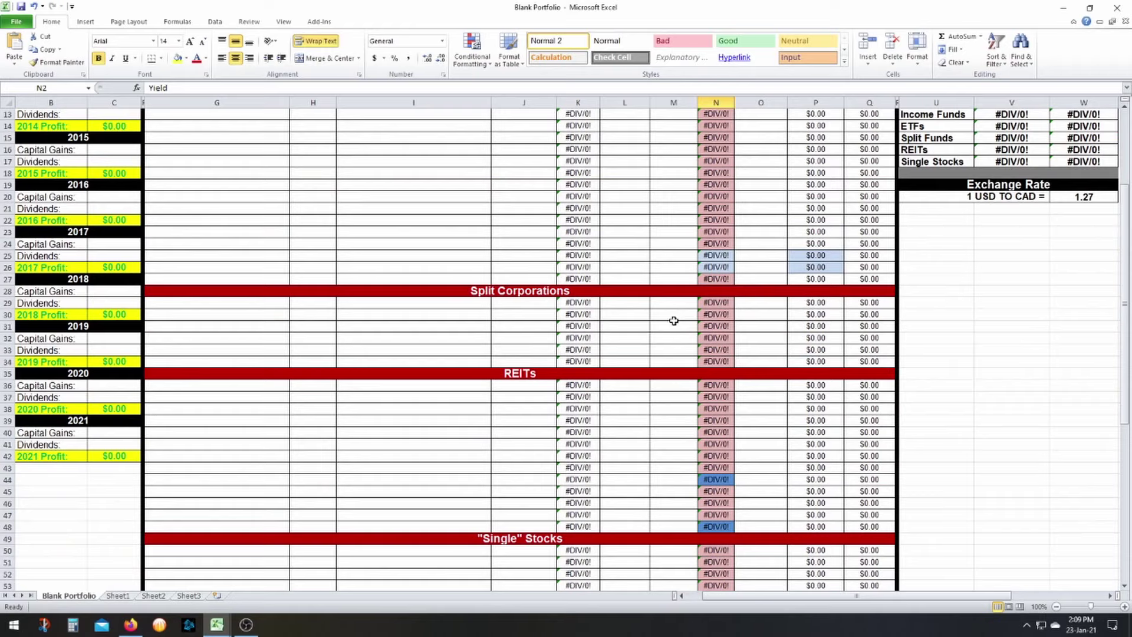
pyautogui.click(722, 481)
pyautogui.scroll(-3, 730, 468)
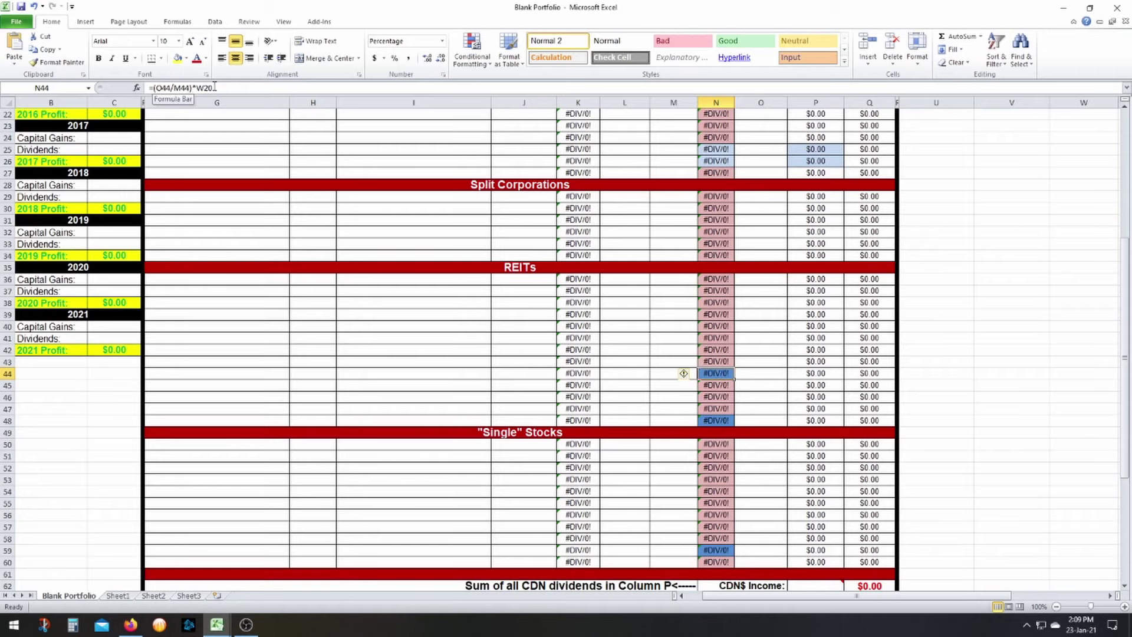
pyautogui.click(253, 196)
pyautogui.scroll(6, 268, 283)
pyautogui.scroll(-3, 762, 348)
pyautogui.click(720, 477)
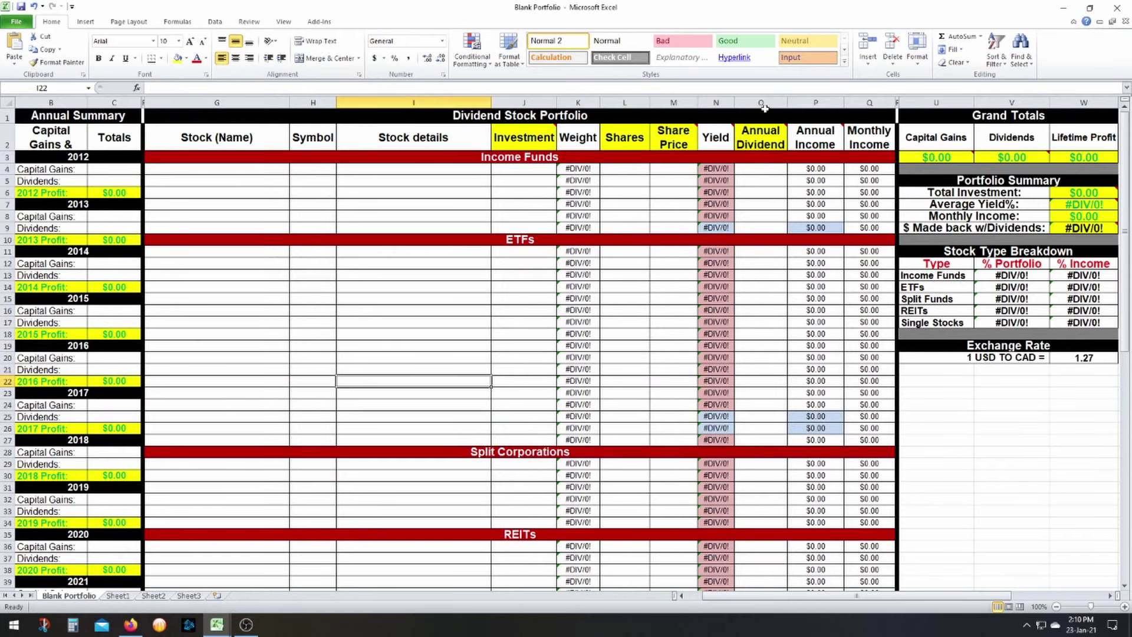
pyautogui.scroll(4, 440, 218)
# Step: Examine the Annual Dividend column, its header note and its first Income Funds cells
pyautogui.click(761, 102)
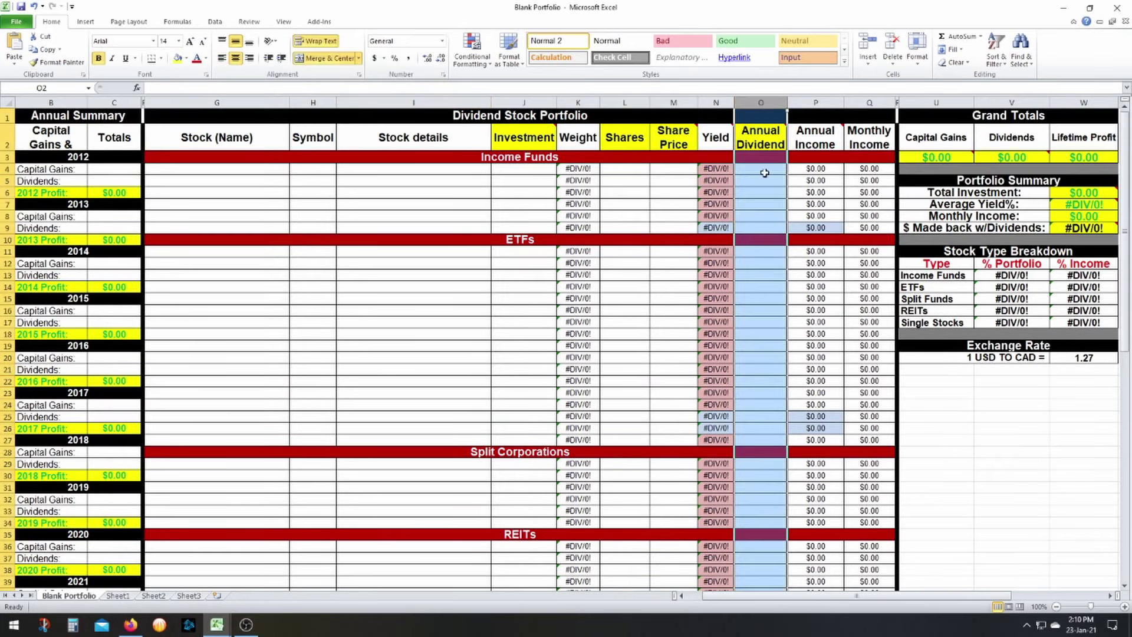
pyautogui.moveTo(763, 138)
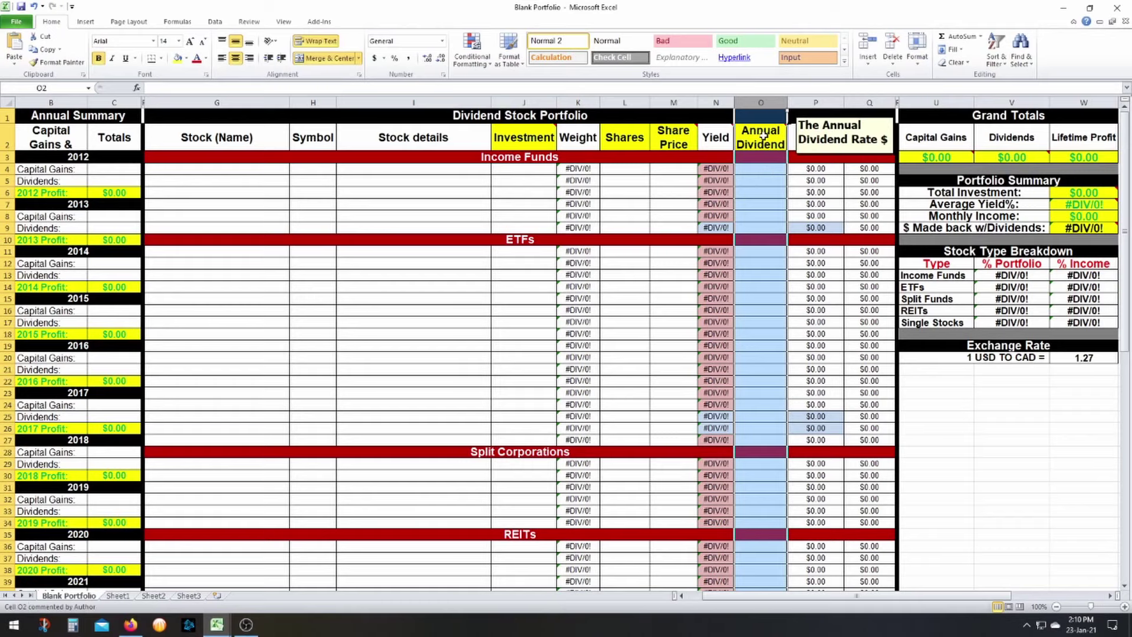
pyautogui.click(758, 170)
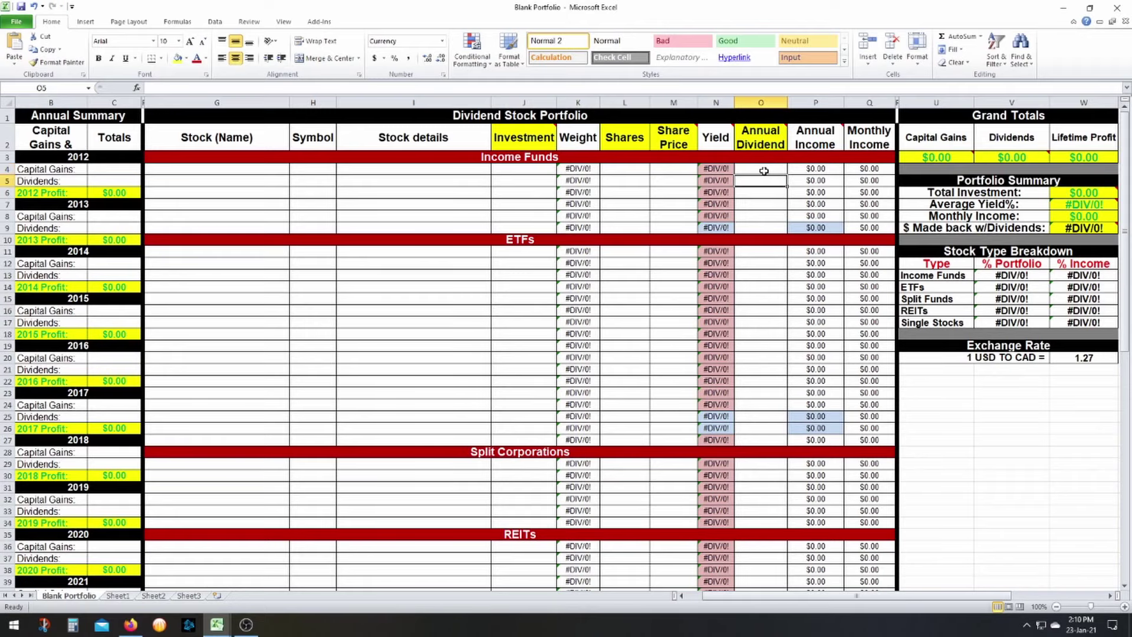
# Step: Examine the Annual Dividend cells in the Income Funds and ETFs sections
pyautogui.click(755, 215)
pyautogui.moveTo(767, 251); pyautogui.dragTo(761, 443)
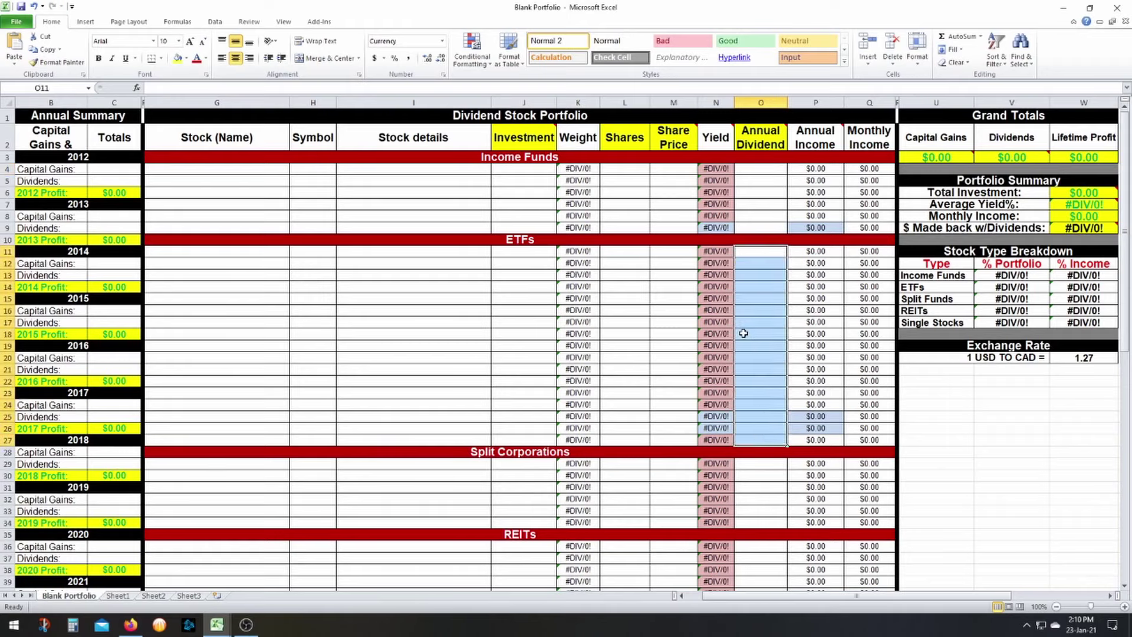
pyautogui.click(744, 334)
# Step: Read the Annual Income header's note and compare the regular formula in P4 with the light blue one in P9
pyautogui.moveTo(813, 133)
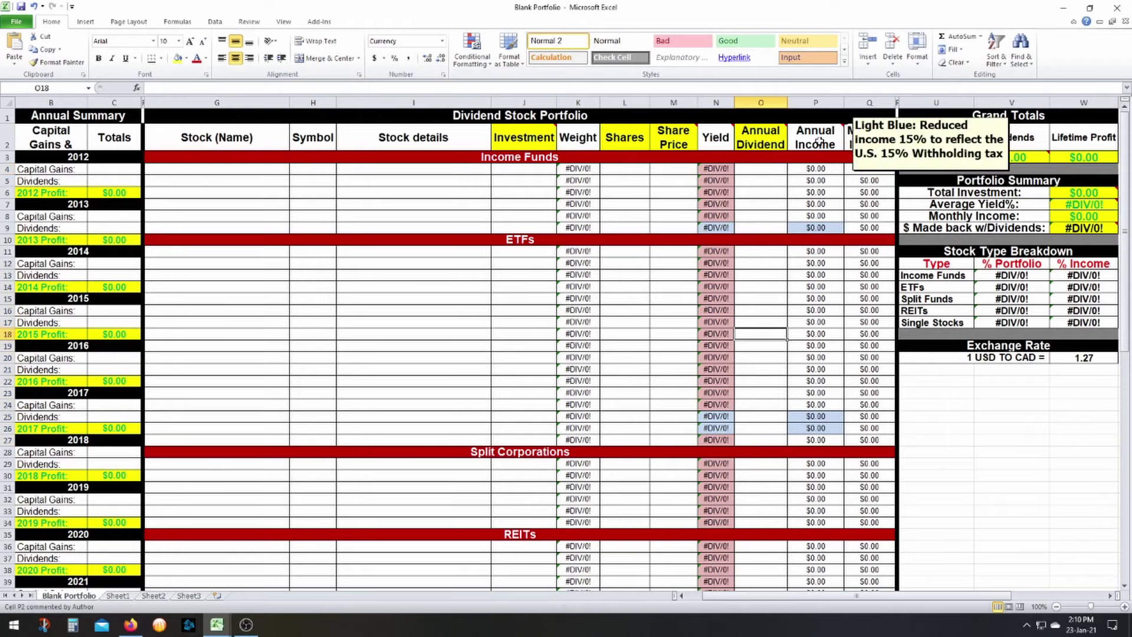
pyautogui.click(816, 169)
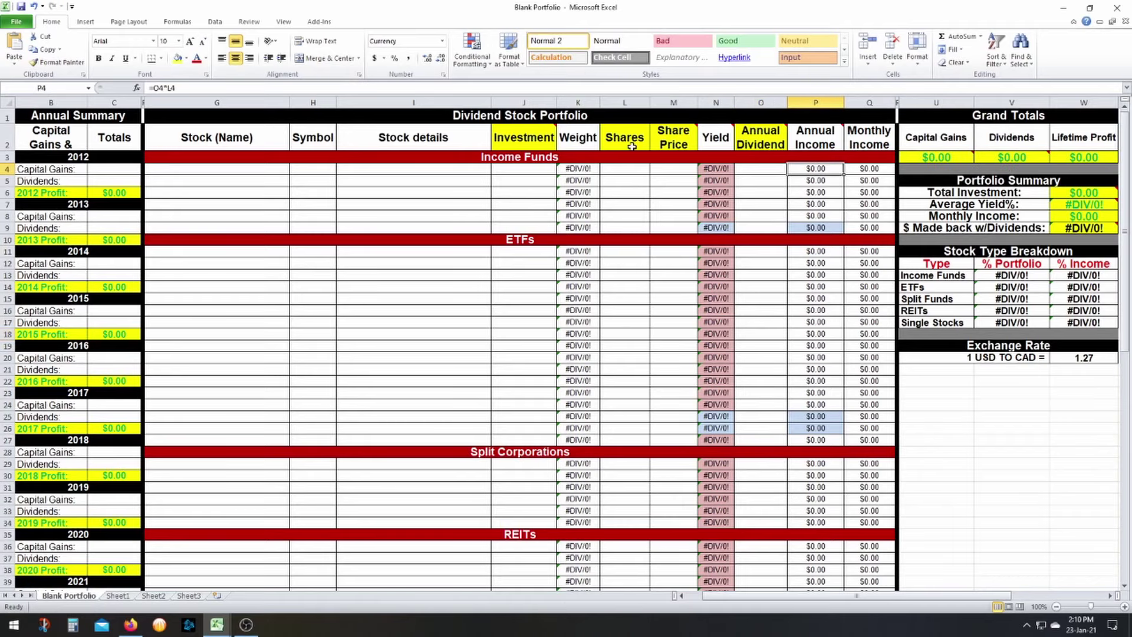
pyautogui.click(822, 229)
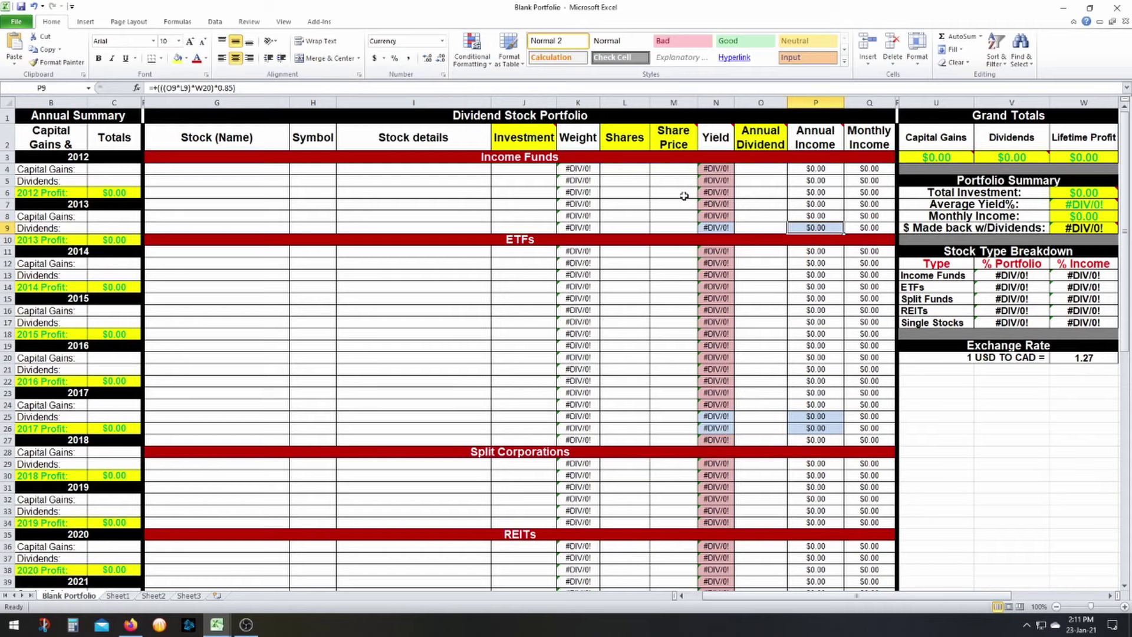
pyautogui.click(761, 171)
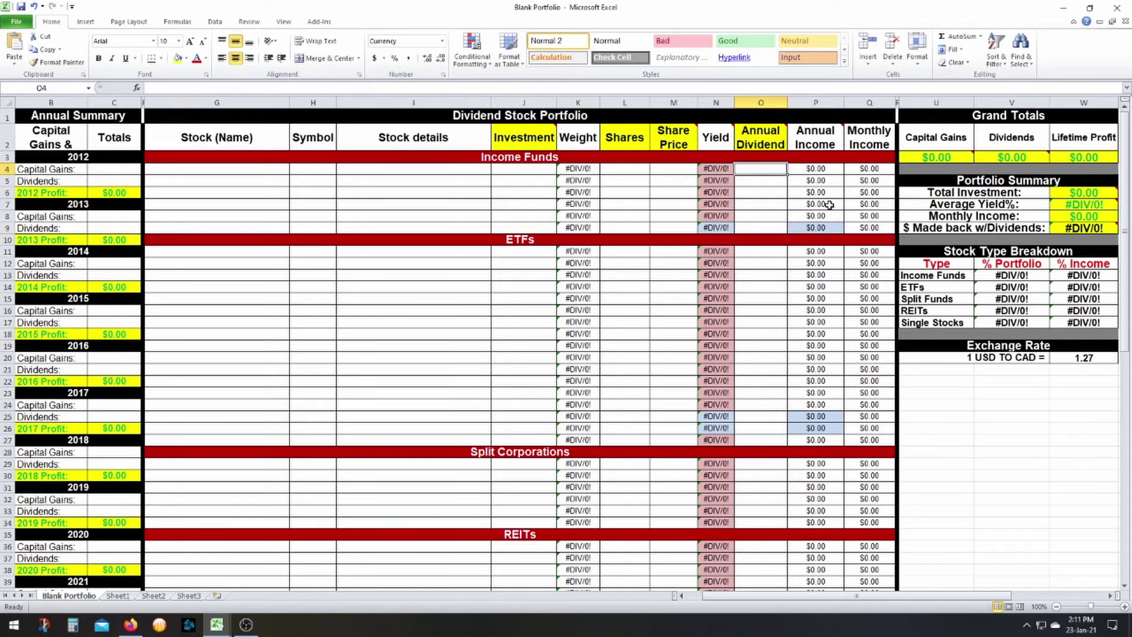
# Step: Examine the CDN$ and USD$ Income rows below the Single Stocks section and inspect the Total CDN$ formula in P64
pyautogui.scroll(-7, 582, 349)
pyautogui.scroll(-3, 582, 349)
pyautogui.moveTo(823, 479); pyautogui.dragTo(848, 492)
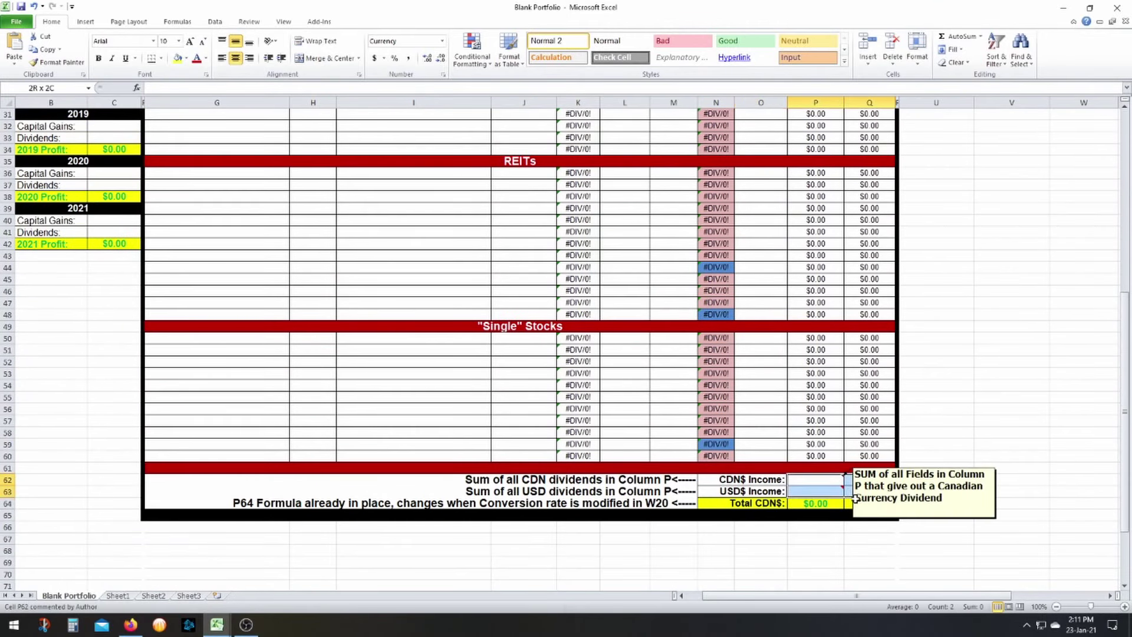
pyautogui.click(943, 449)
pyautogui.click(776, 500)
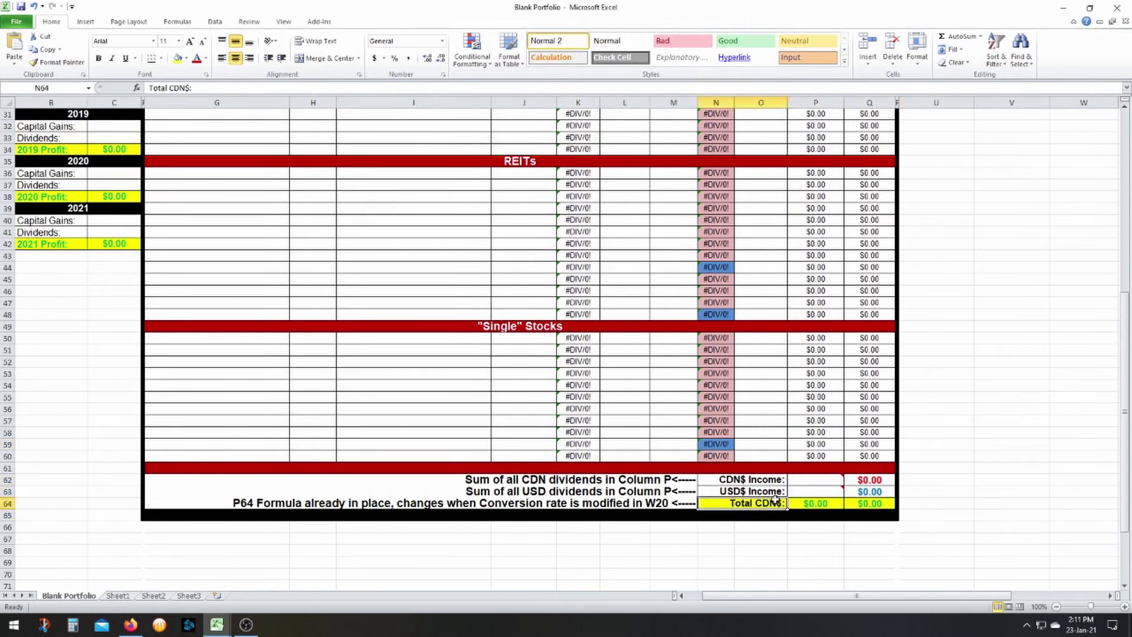
pyautogui.click(814, 502)
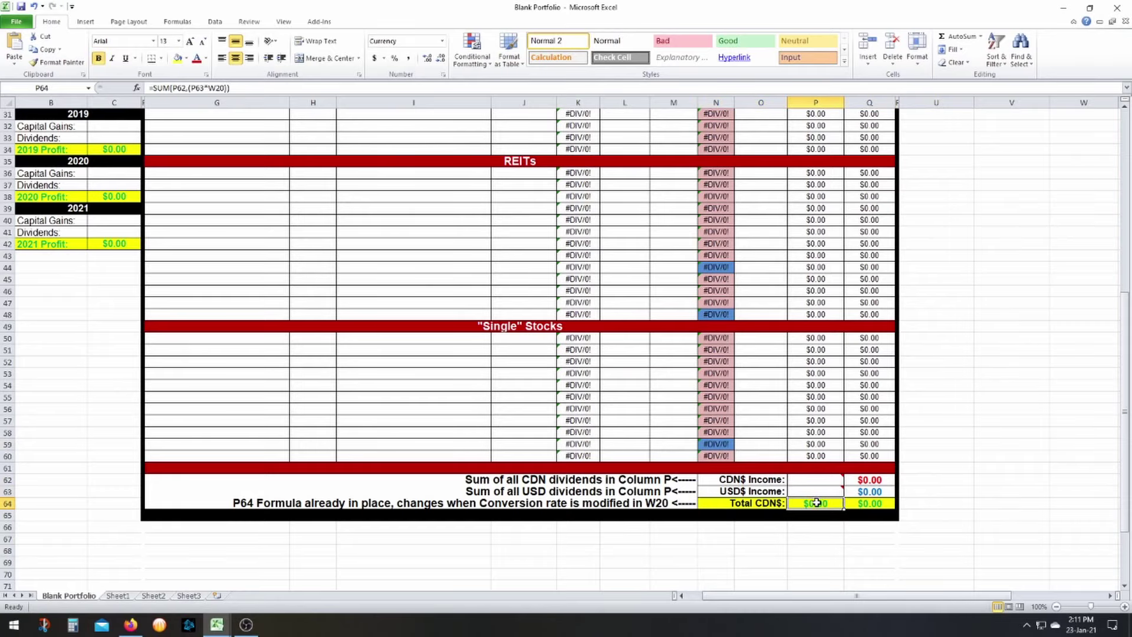
# Step: Check the CDN$ and USD$ Income cells P62 and P63, the CDN note, and the Single Stocks Annual Income cells
pyautogui.moveTo(811, 478)
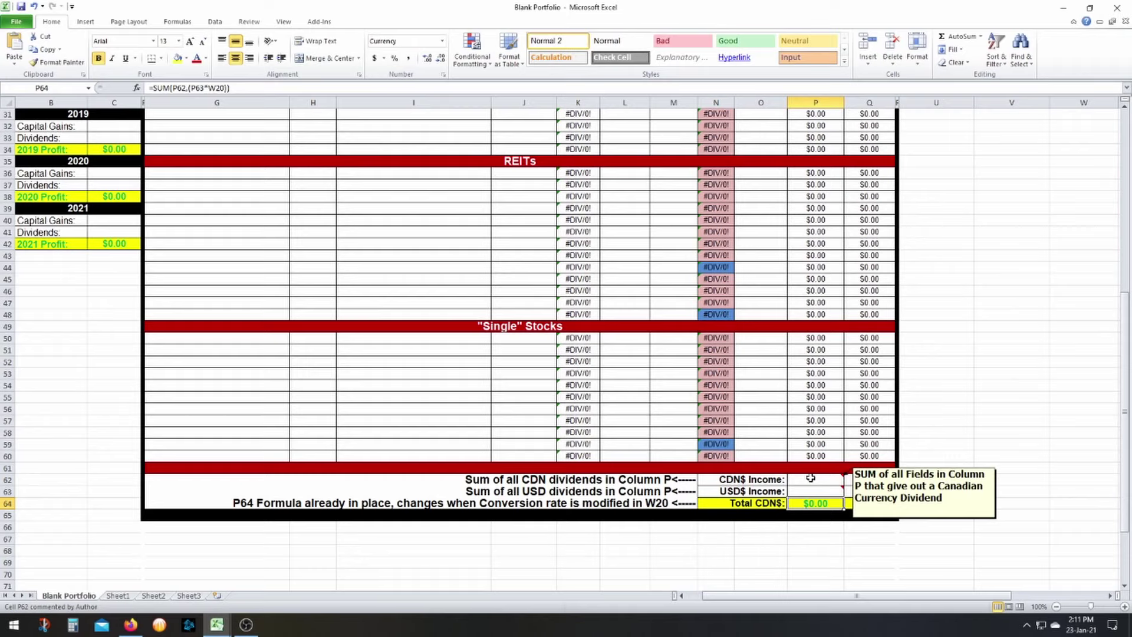
pyautogui.moveTo(811, 478); pyautogui.dragTo(811, 492)
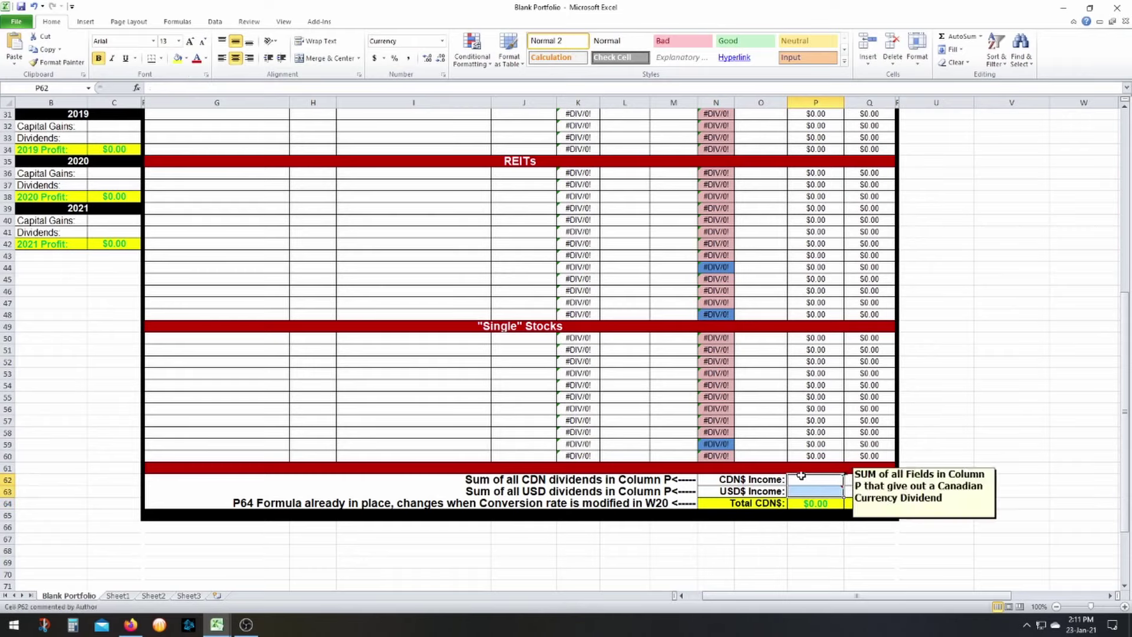
pyautogui.moveTo(812, 489)
pyautogui.click(496, 481)
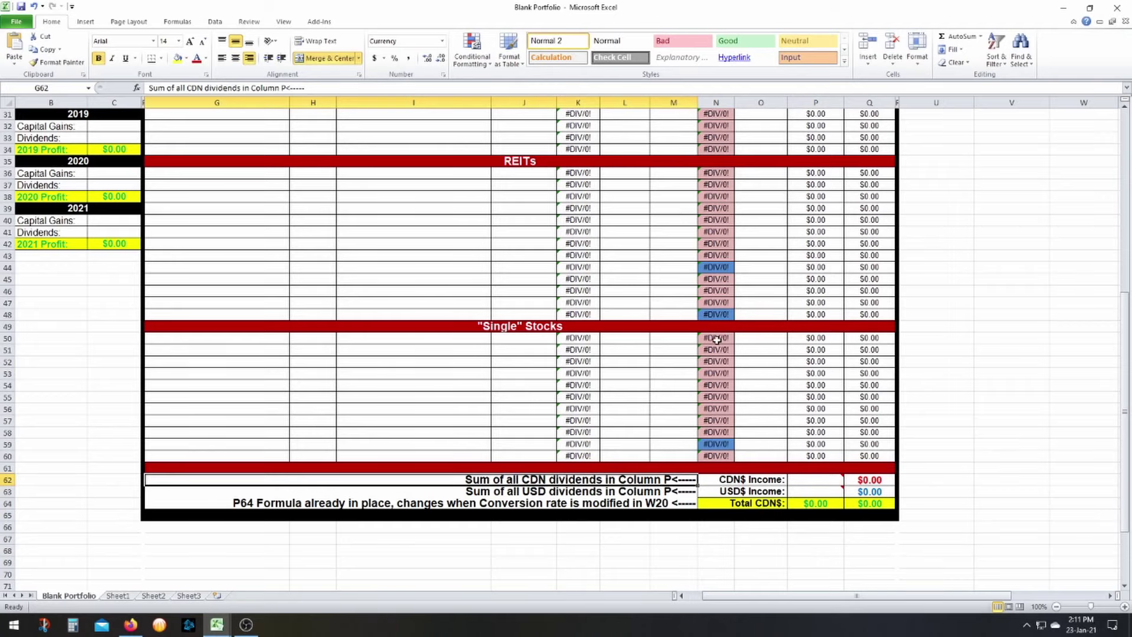
pyautogui.click(813, 481)
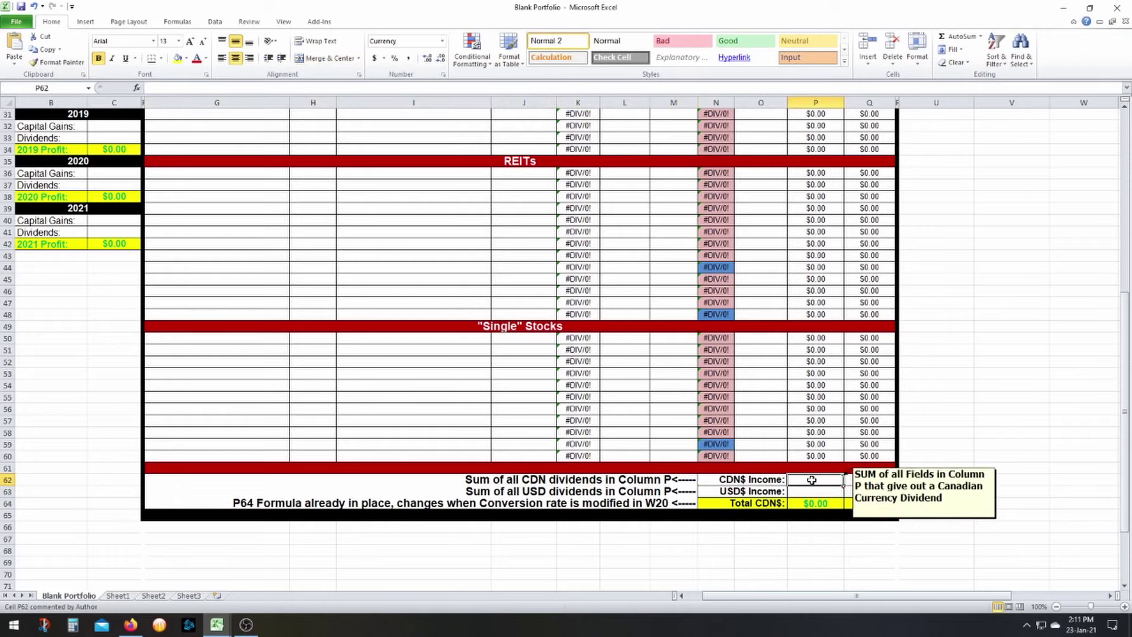
pyautogui.moveTo(816, 338); pyautogui.dragTo(815, 433)
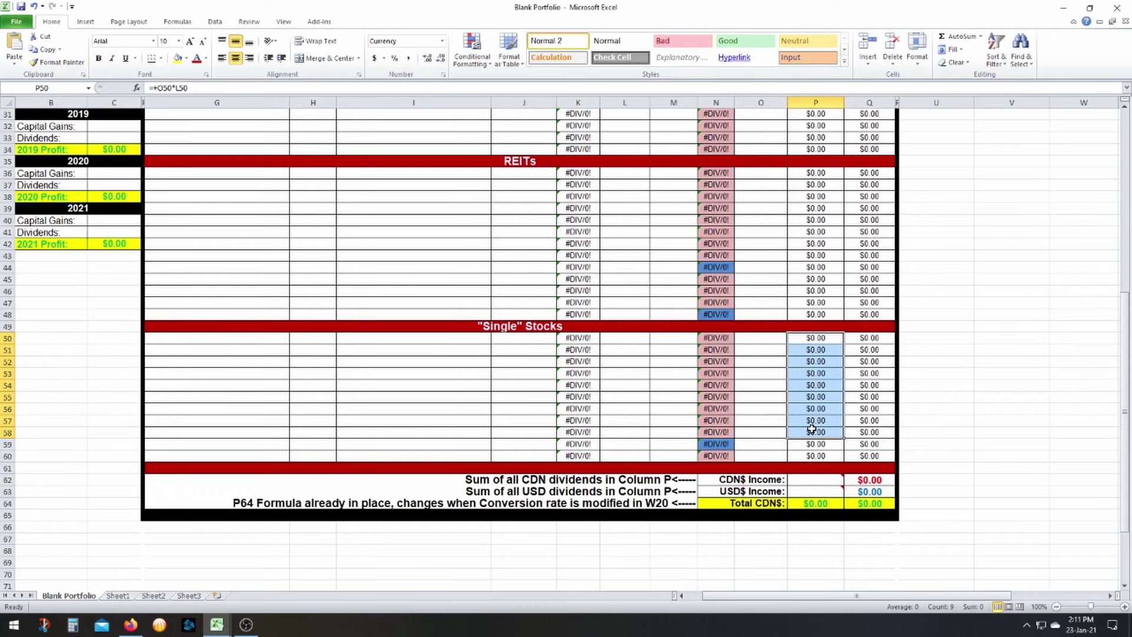
pyautogui.click(819, 493)
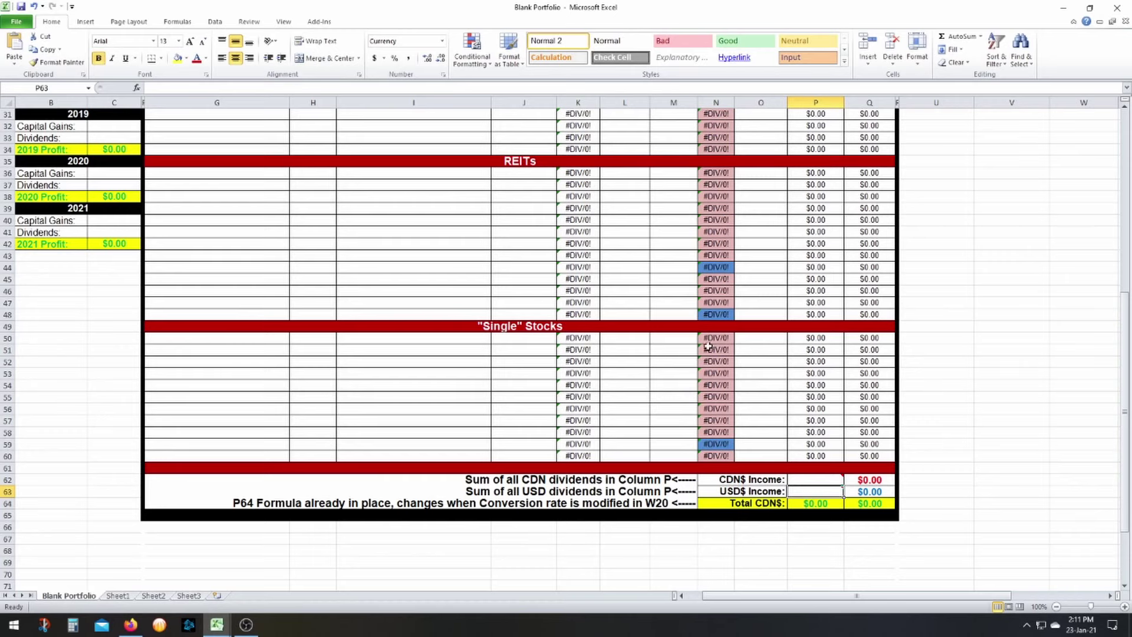
# Step: Review the top of the sheet, then inspect the Total CDN$ formula in P64 and the monthly income formulas in Q62:Q64
pyautogui.scroll(6, 673, 362)
pyautogui.scroll(4, 672, 362)
pyautogui.scroll(-10, 760, 366)
pyautogui.click(811, 504)
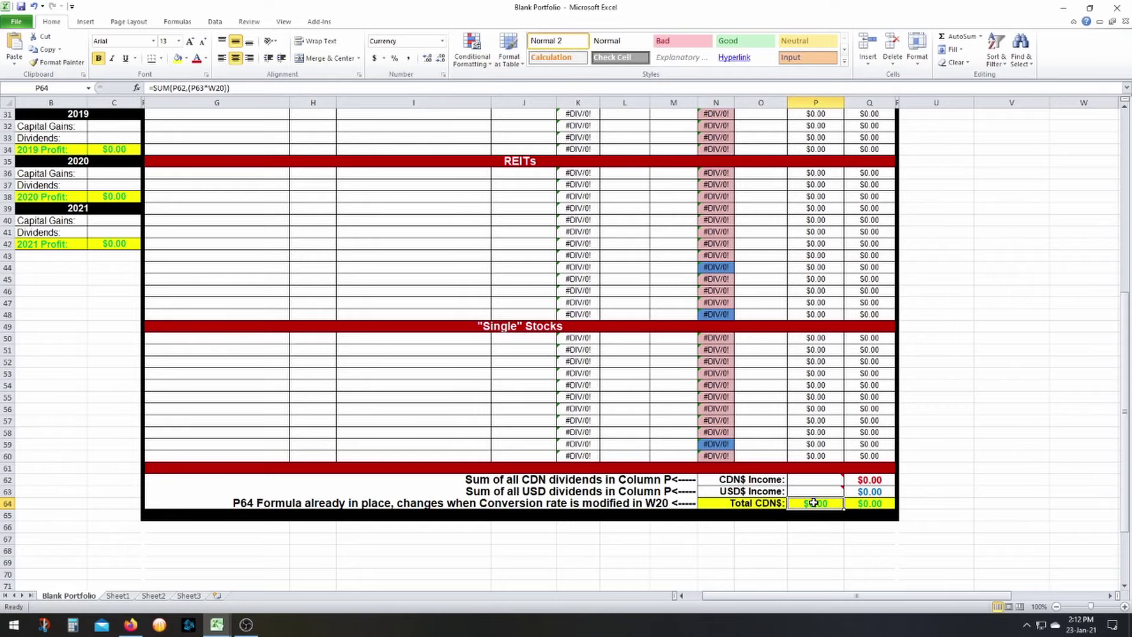
pyautogui.moveTo(871, 479); pyautogui.dragTo(874, 502)
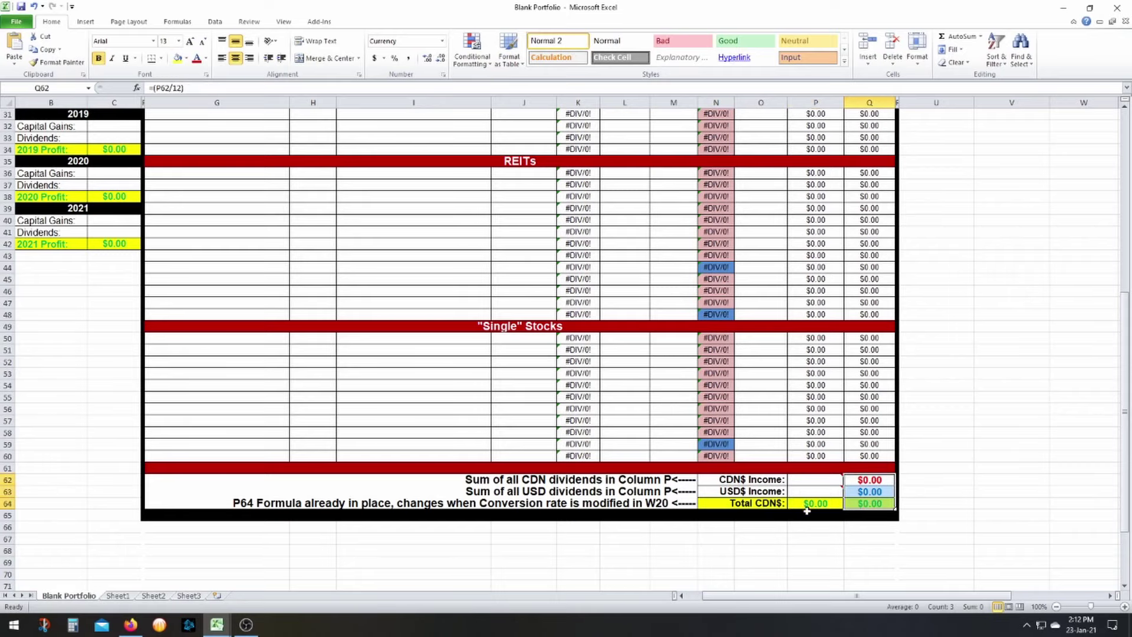
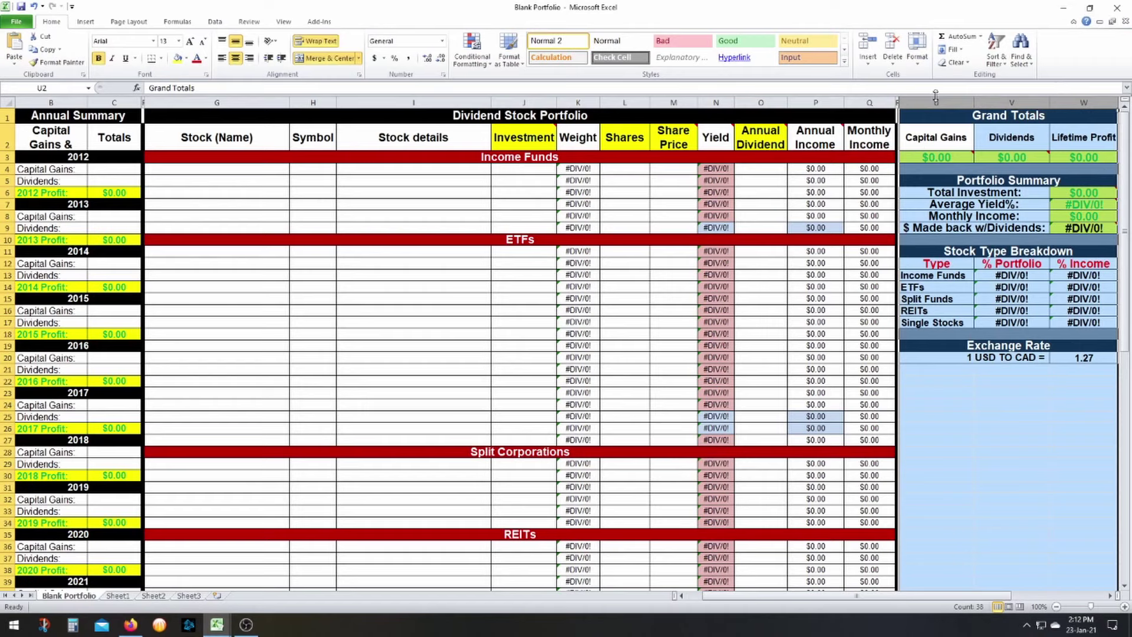
# Step: Inspect the Grand Totals formulas for Capital Gains in U3 and Dividends in V3, tracing their references to the Annual Summary
pyautogui.click(942, 103)
pyautogui.click(939, 161)
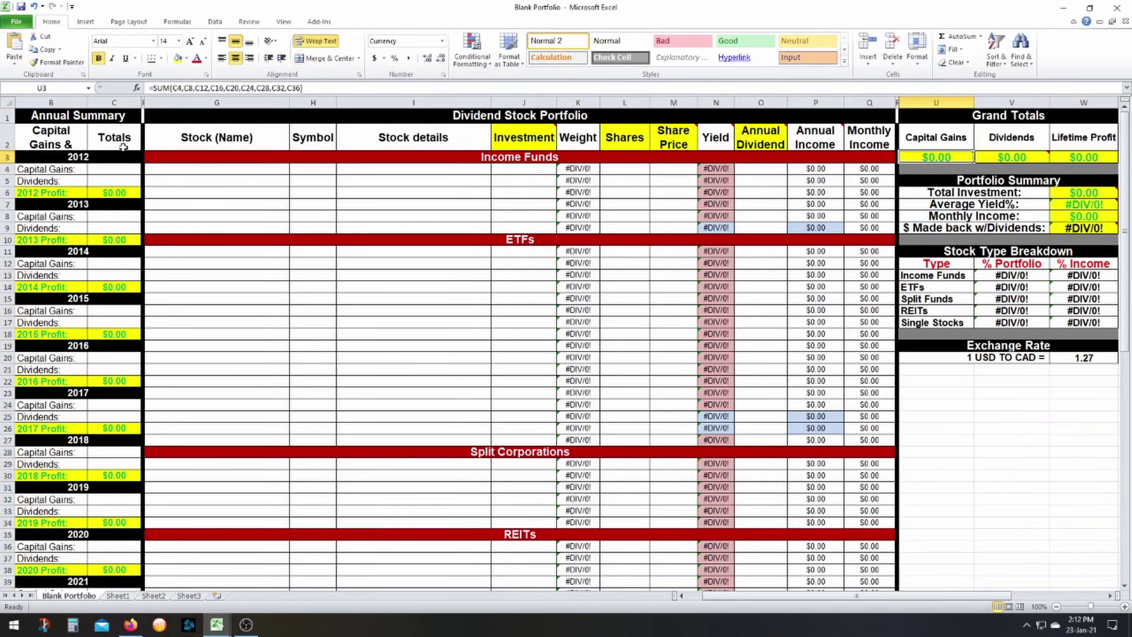
pyautogui.click(79, 103)
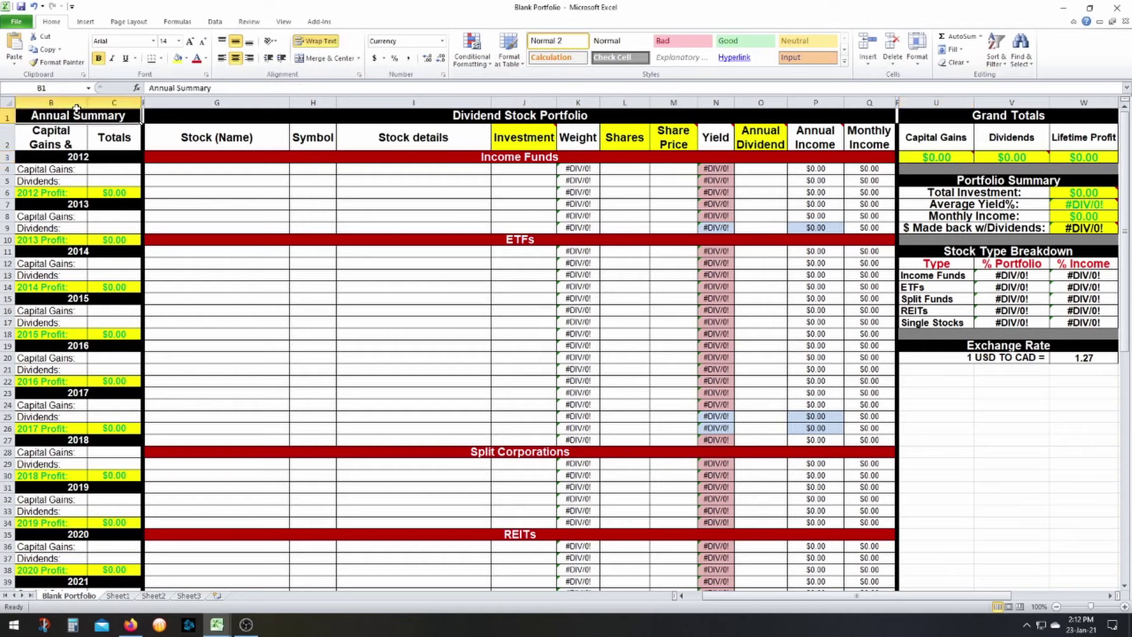
pyautogui.click(996, 153)
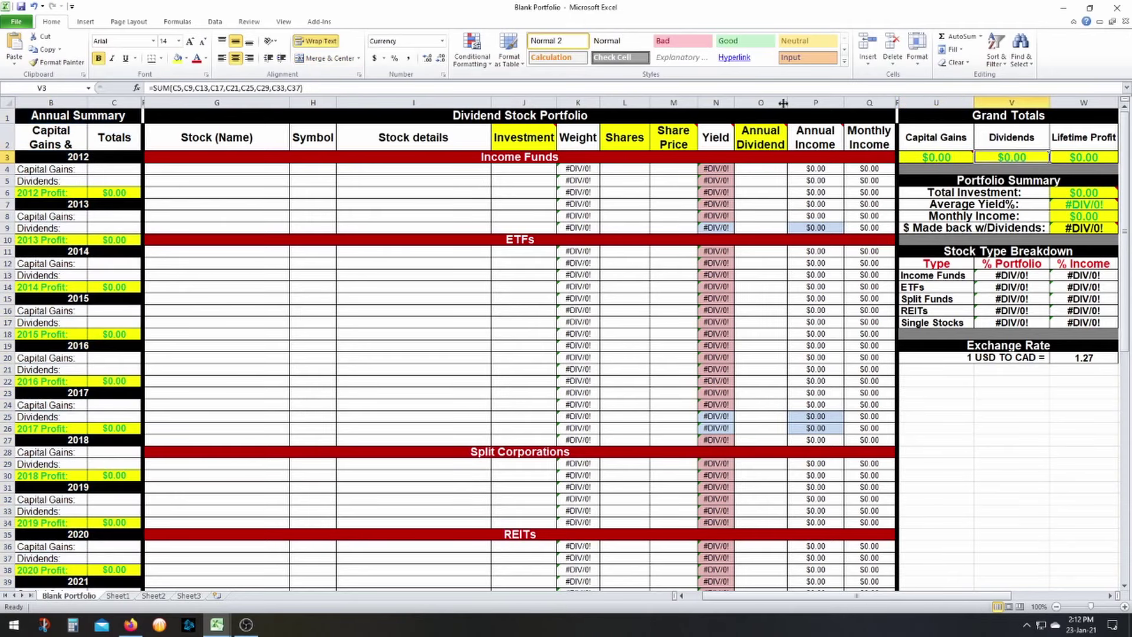
pyautogui.click(336, 89)
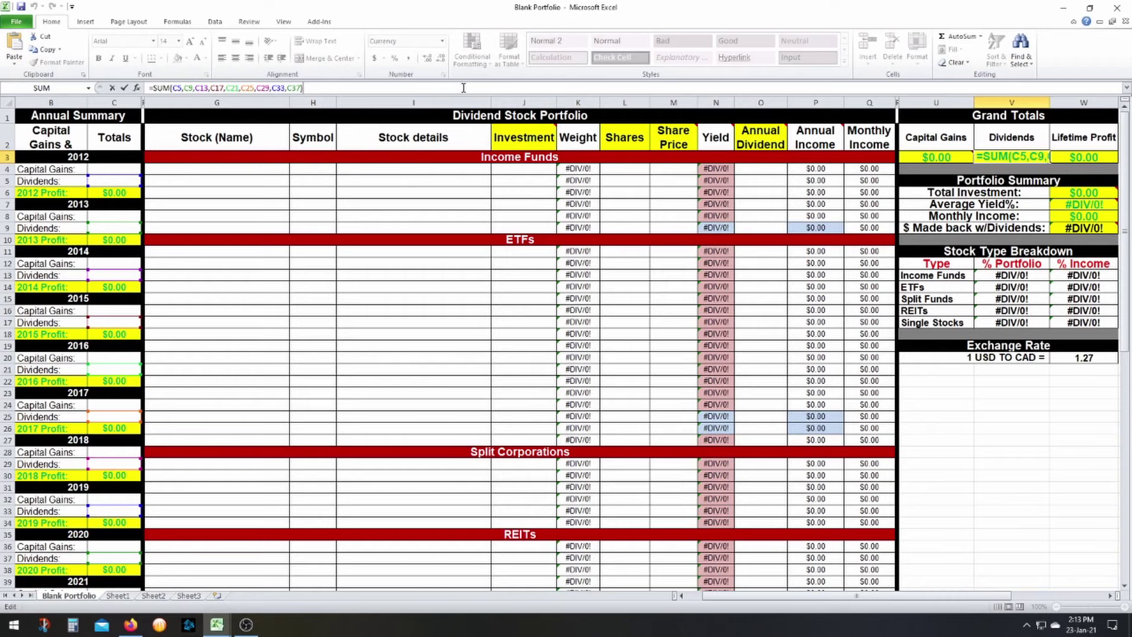
pyautogui.press('Return')
# Step: Inspect the Lifetime Profit formula in W3 against the Capital Gains and Dividends totals it adds
pyautogui.click(944, 156)
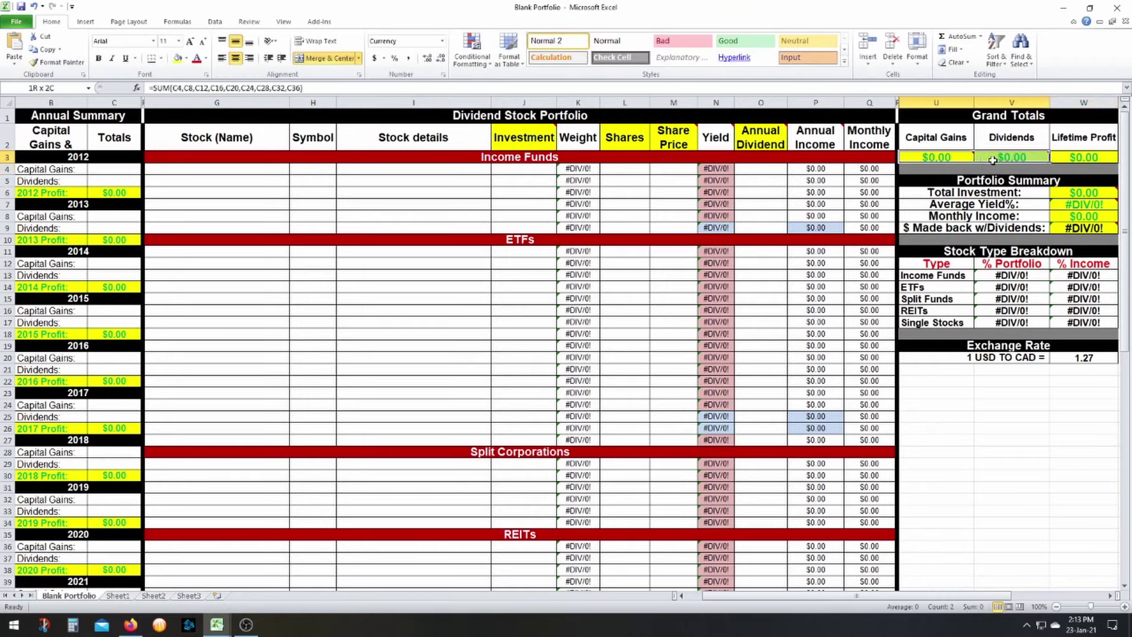
pyautogui.click(1013, 157)
pyautogui.click(1084, 156)
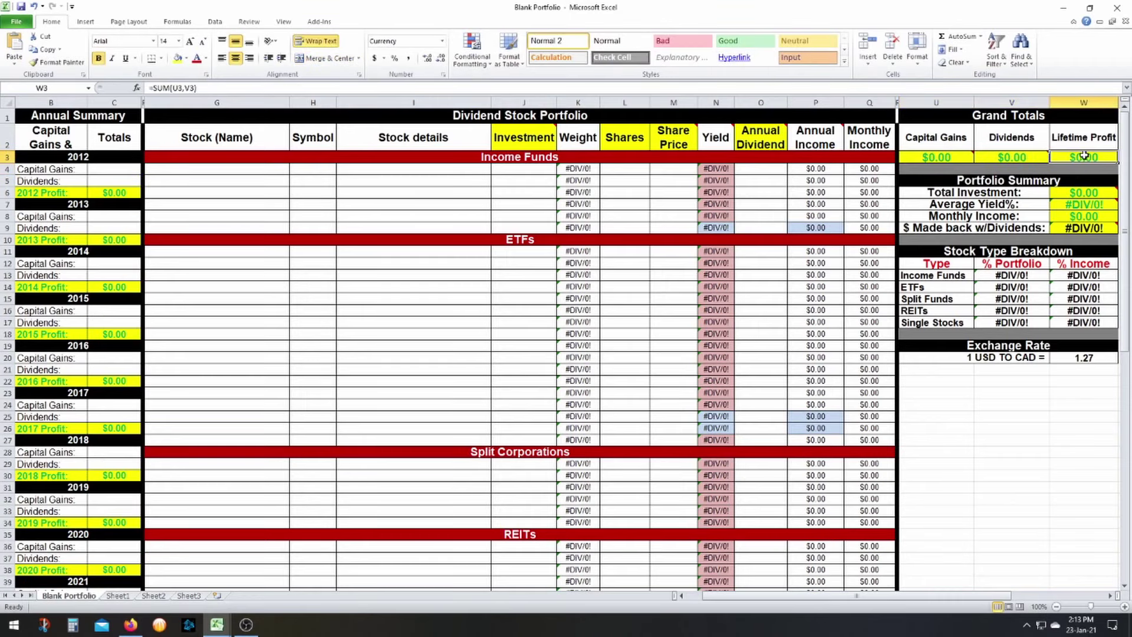
# Step: Inspect the Total Investment formula in W6 and the Investment column J it sums
pyautogui.click(981, 197)
pyautogui.click(1084, 193)
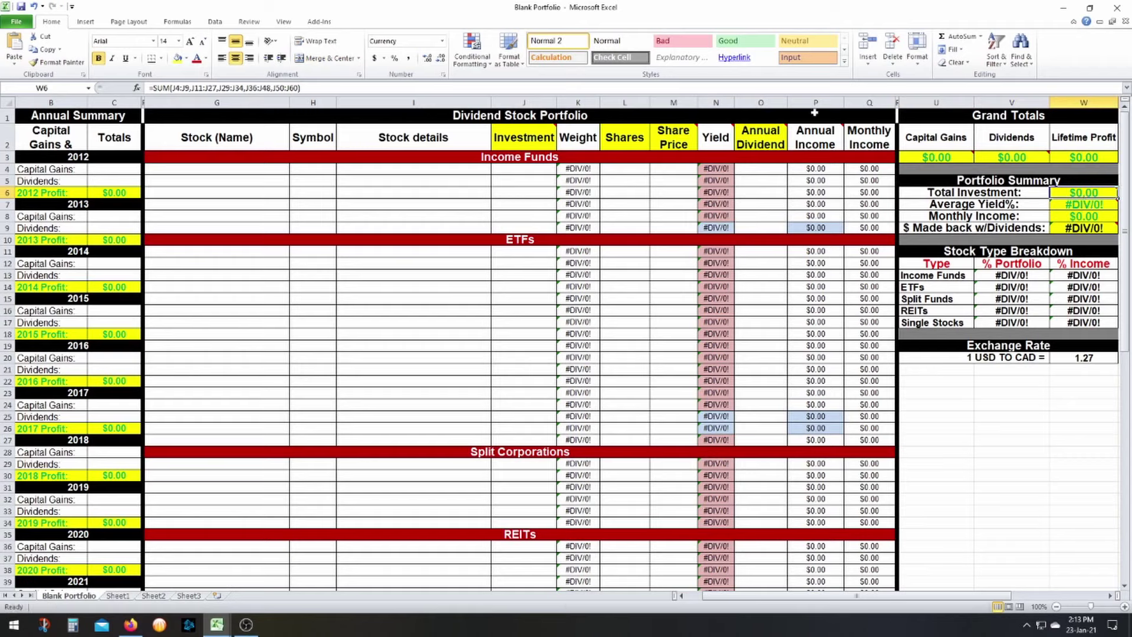
pyautogui.click(524, 102)
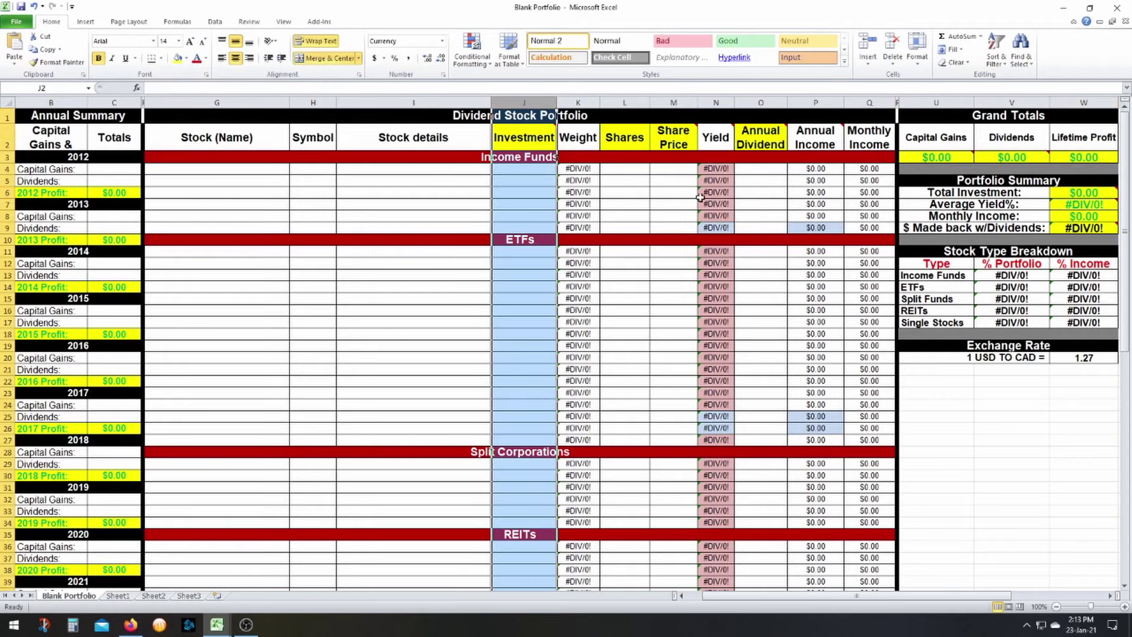
# Step: Inspect the Average Yield% formula in W7 and locate the Total CDN$ cell P64 it references
pyautogui.click(1078, 205)
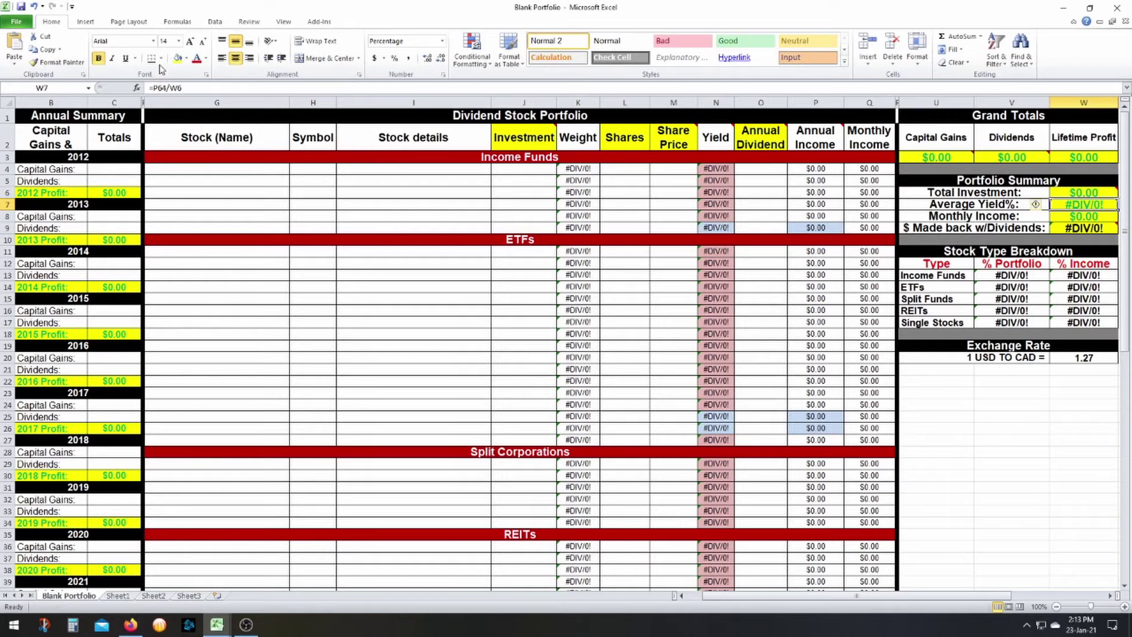
pyautogui.scroll(-13, 515, 278)
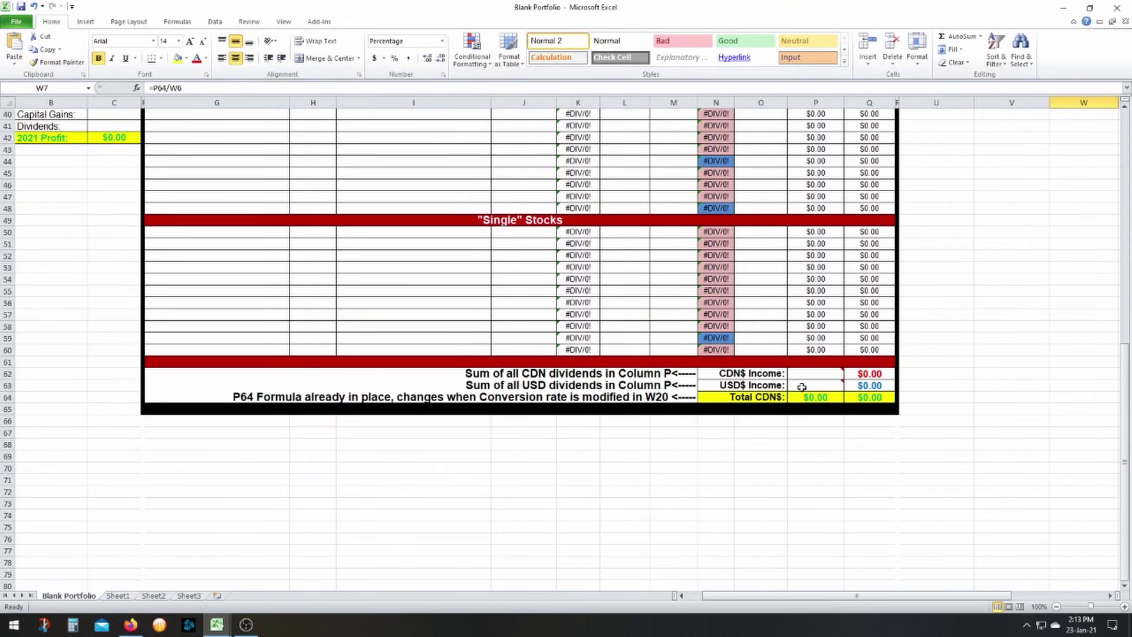
pyautogui.scroll(13, 832, 361)
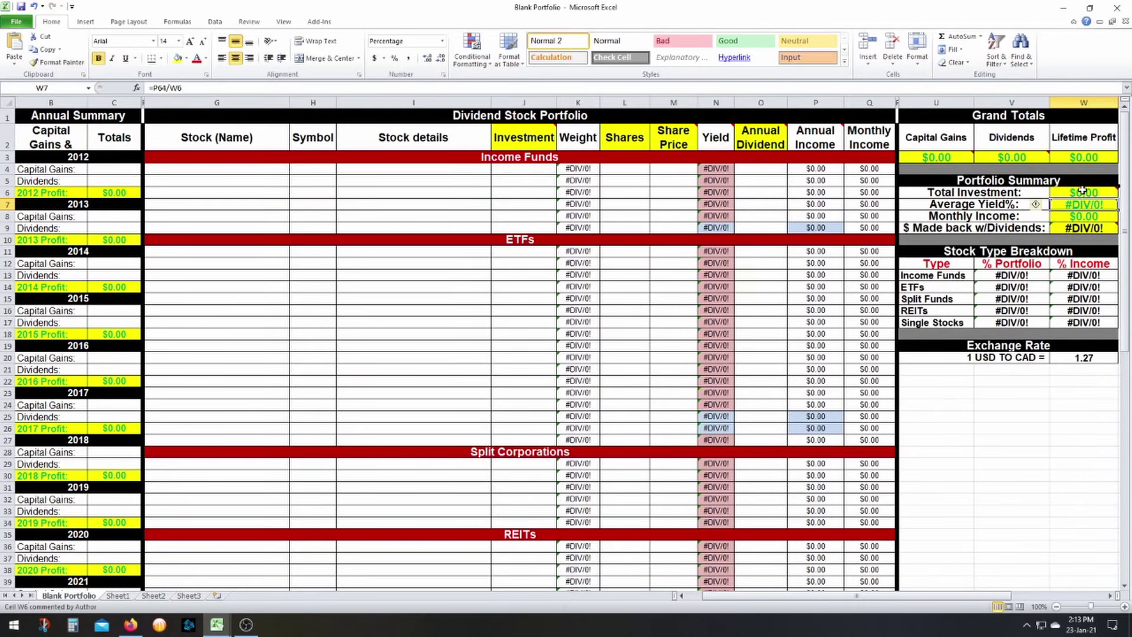
# Step: Inspect the Monthly Income formula in W8, compare it with Q64, and recheck the Portfolio Summary cells W6 and W7
pyautogui.click(1081, 217)
pyautogui.scroll(-11, 861, 281)
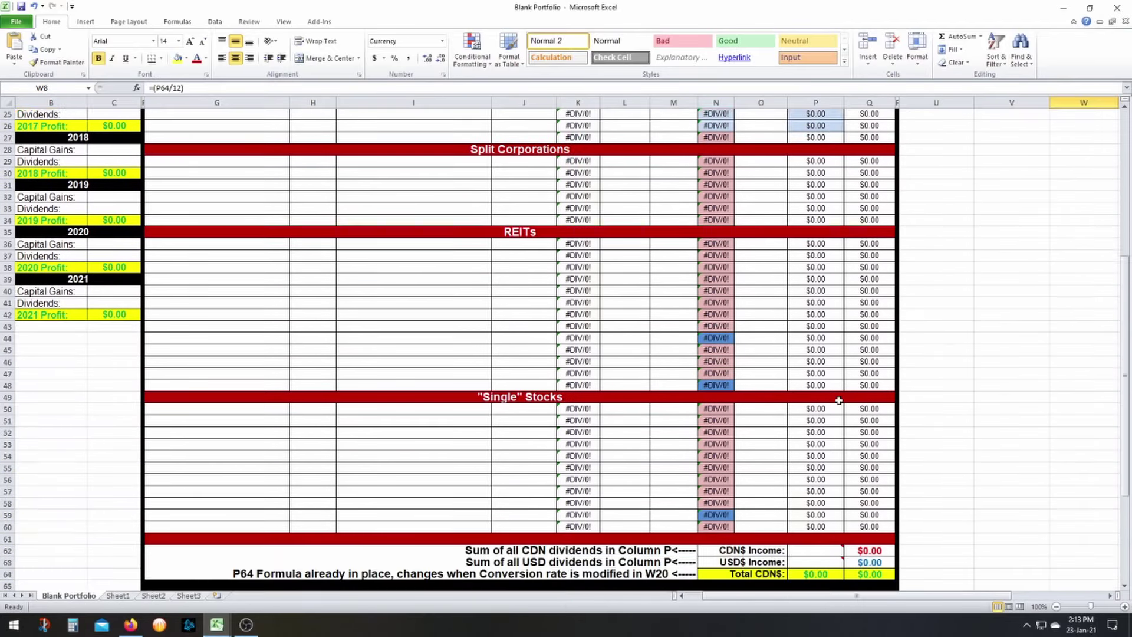
pyautogui.scroll(11, 938, 344)
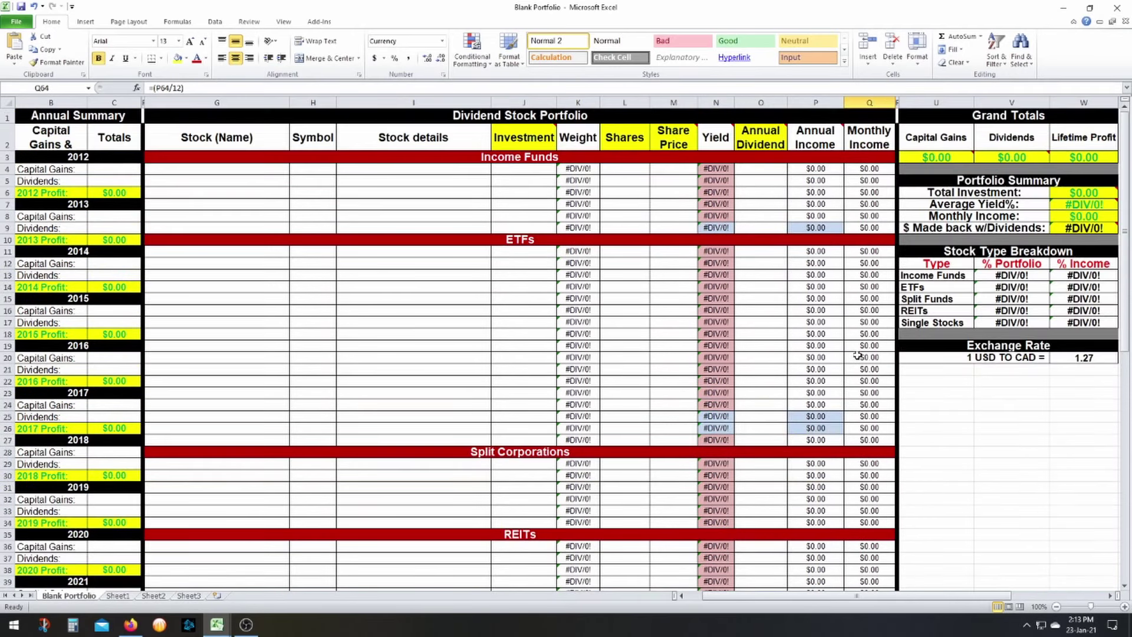
pyautogui.click(1079, 193)
pyautogui.click(1081, 204)
pyautogui.click(1080, 215)
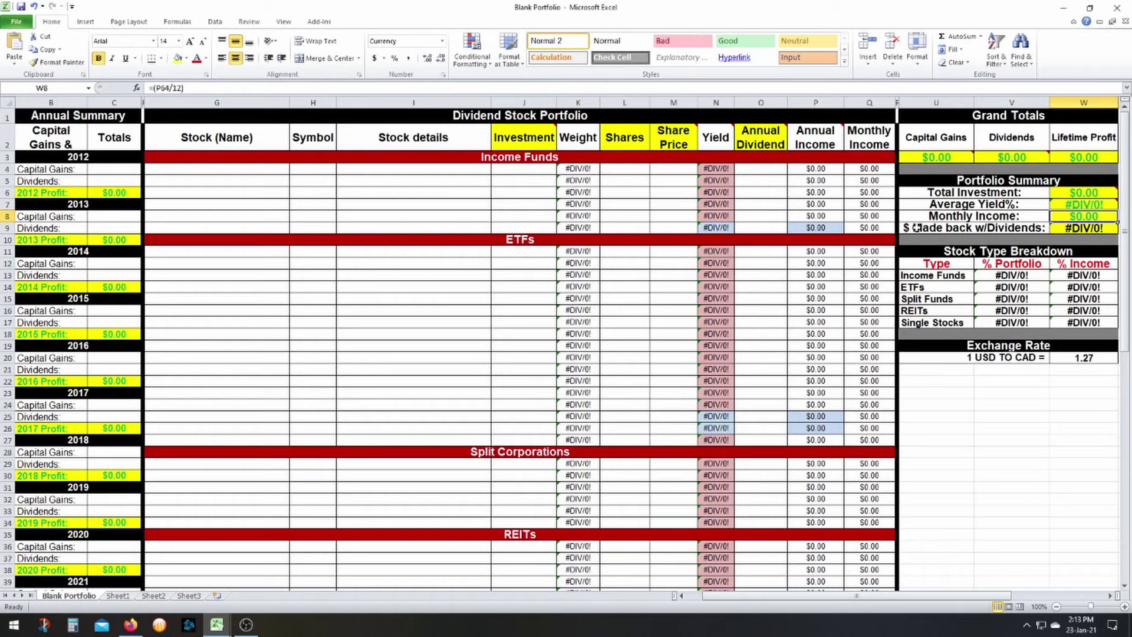
# Step: Inspect the $ Made back w/Dividends formula in W9 and the Dividends and Total Investment cells it references
pyautogui.click(1084, 227)
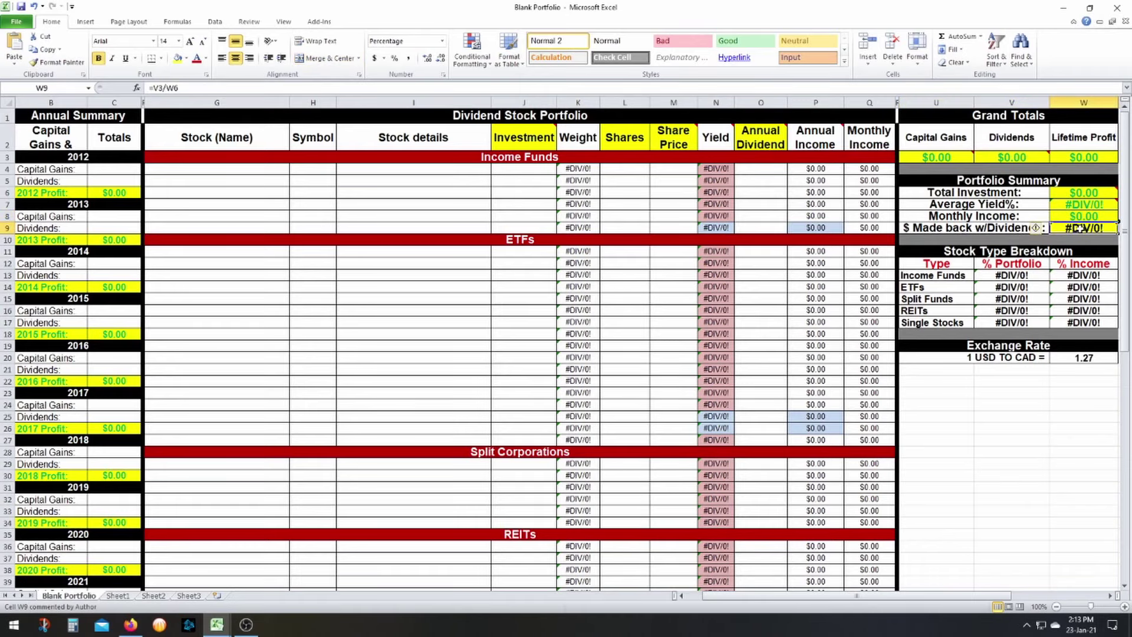
pyautogui.click(1022, 158)
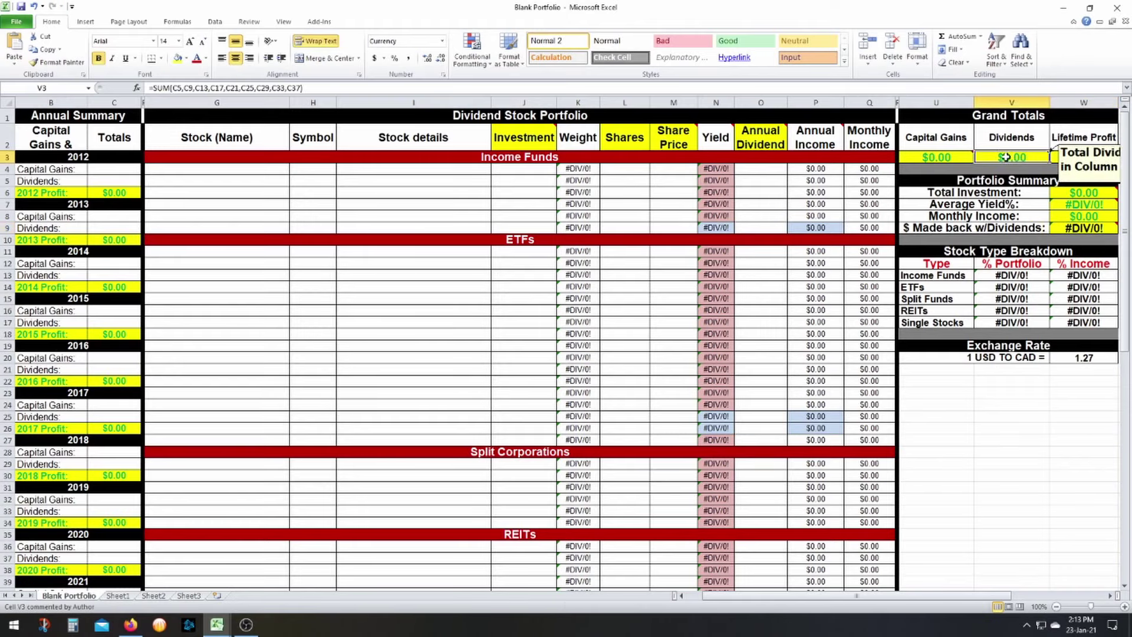
pyautogui.click(1097, 195)
pyautogui.click(1088, 228)
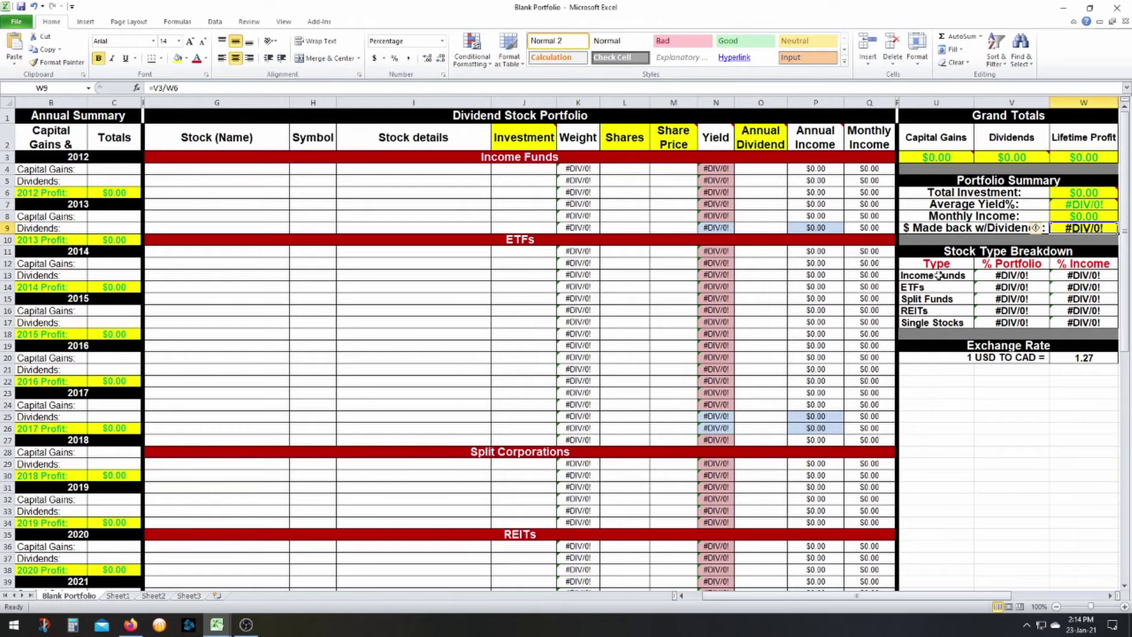
# Step: Examine the Income Funds and ETFs sections of the blank portfolio, highlighting the ETF rows across all columns
pyautogui.click(222, 155)
pyautogui.click(433, 239)
pyautogui.scroll(-2, 434, 240)
pyautogui.scroll(2, 463, 283)
pyautogui.click(465, 158)
pyautogui.moveTo(213, 169); pyautogui.dragTo(873, 441)
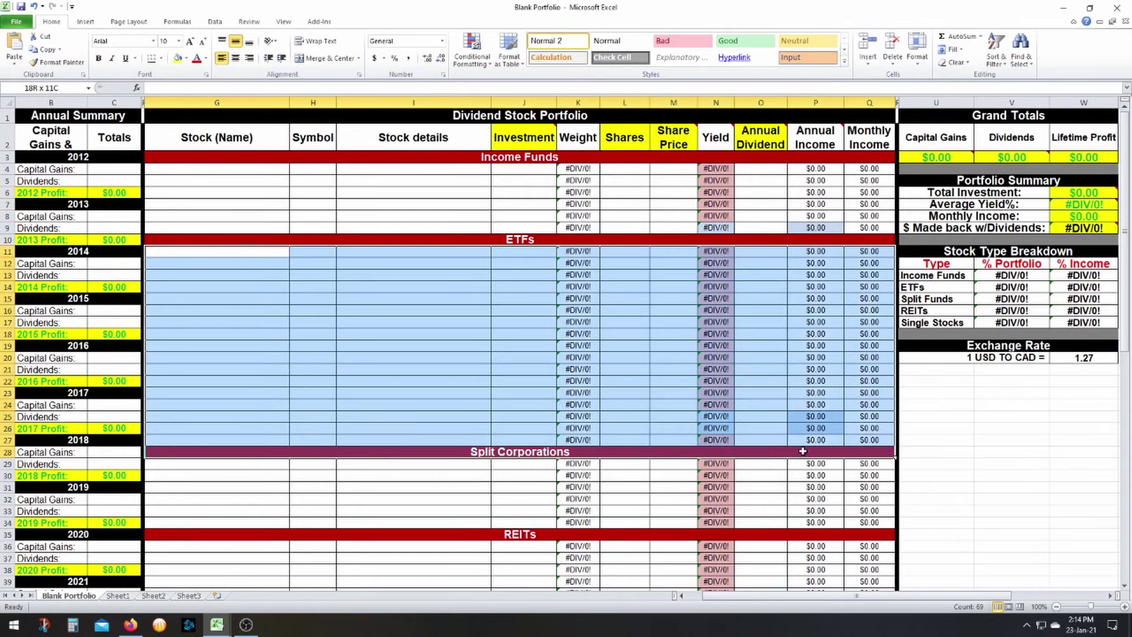
# Step: Review the remaining stock type sections, then inspect the Income Funds % Portfolio and % Income formulas in the Stock Type Breakdown
pyautogui.click(413, 265)
pyautogui.scroll(-8, 407, 379)
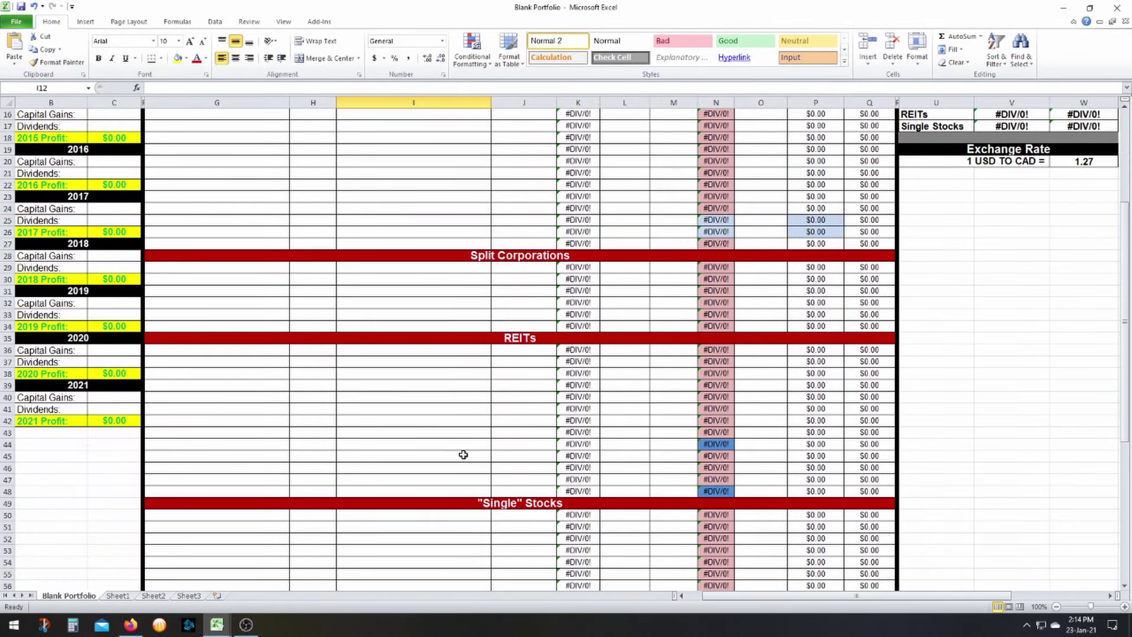
pyautogui.scroll(8, 401, 299)
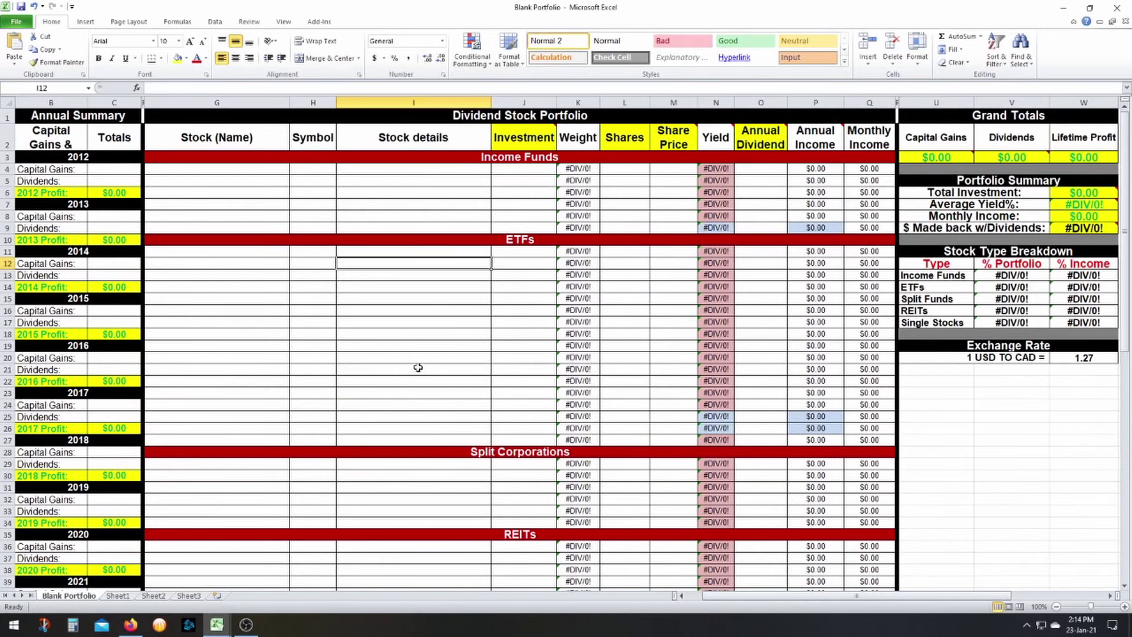
pyautogui.click(1011, 276)
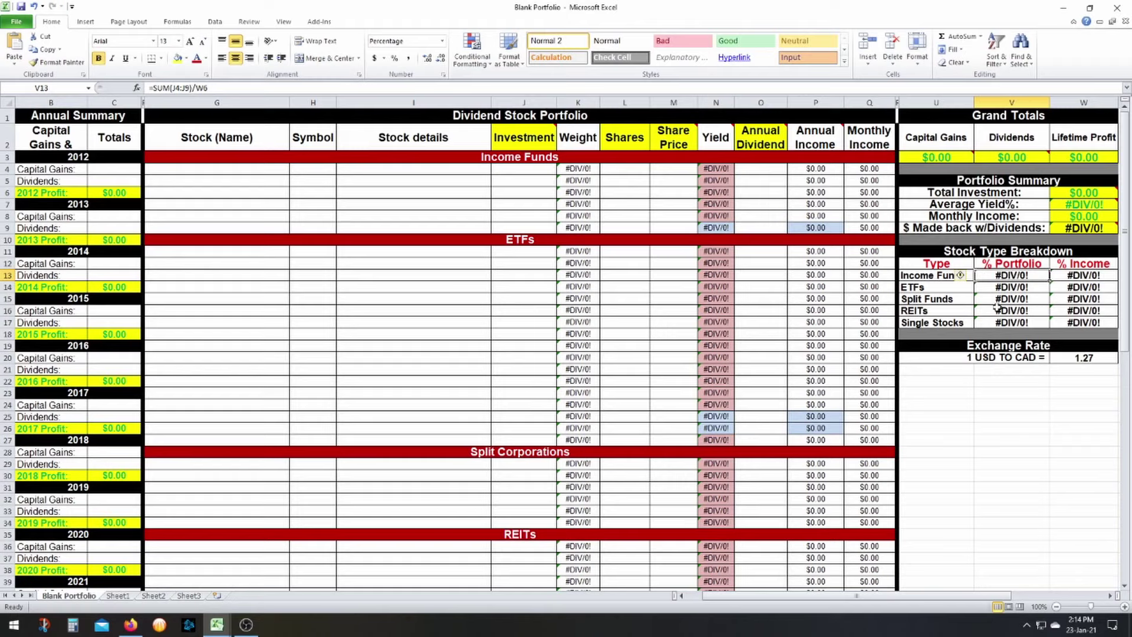
pyautogui.click(1094, 273)
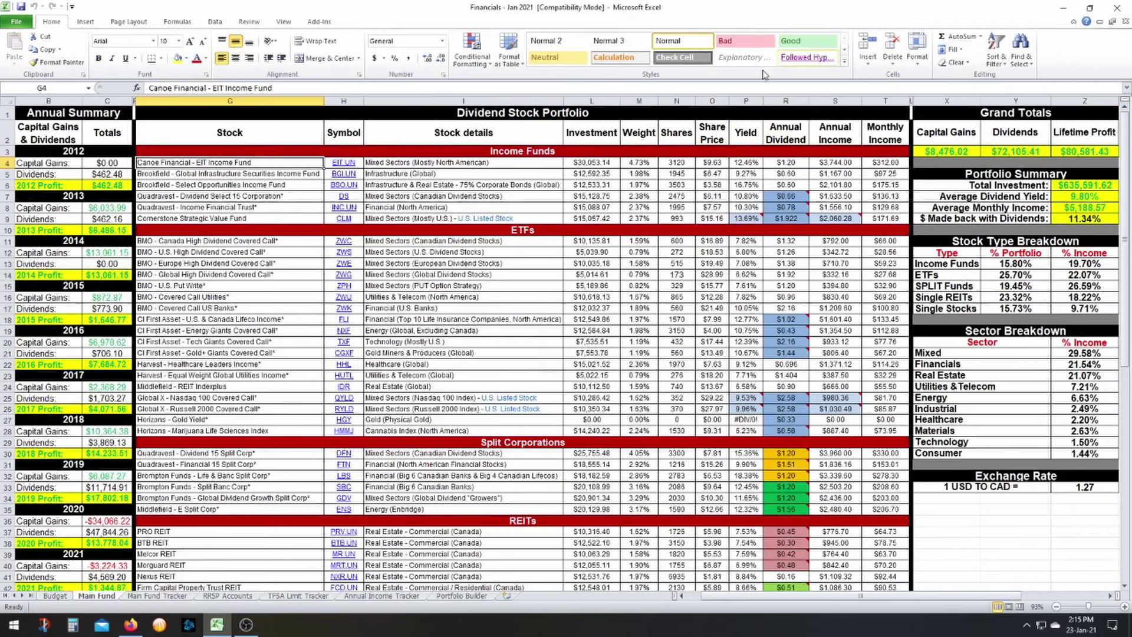
# Step: Examine the 2012 and 2013 capital gains, dividends and profit in the Annual Summary of the Financials - Jan 2021 workbook
pyautogui.click(76, 112)
pyautogui.click(164, 163)
pyautogui.click(115, 163)
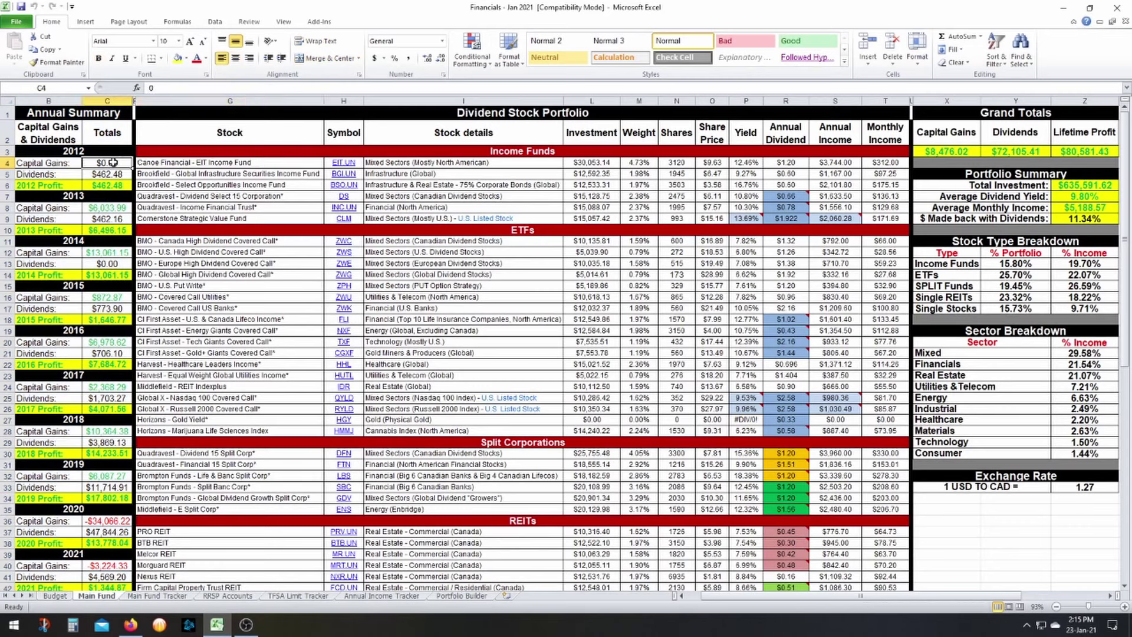
pyautogui.click(112, 173)
pyautogui.click(110, 206)
pyautogui.click(107, 216)
pyautogui.moveTo(44, 231); pyautogui.dragTo(107, 232)
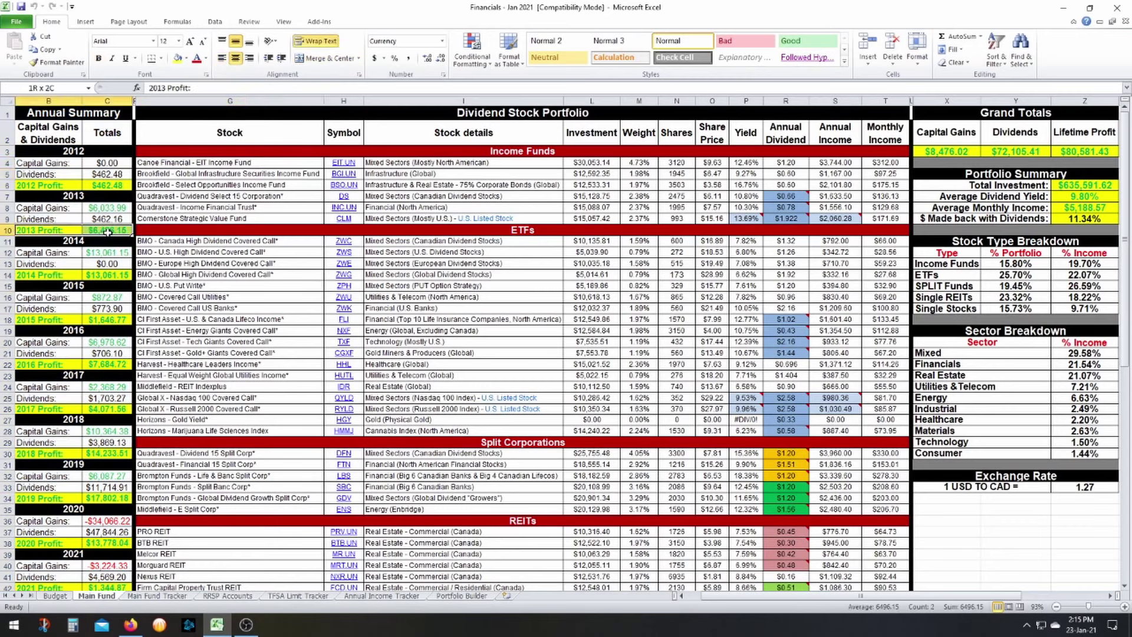
# Step: Review the Income Funds names in the Stock column and the hyperlinked tickers in the Symbol column
pyautogui.click(254, 174)
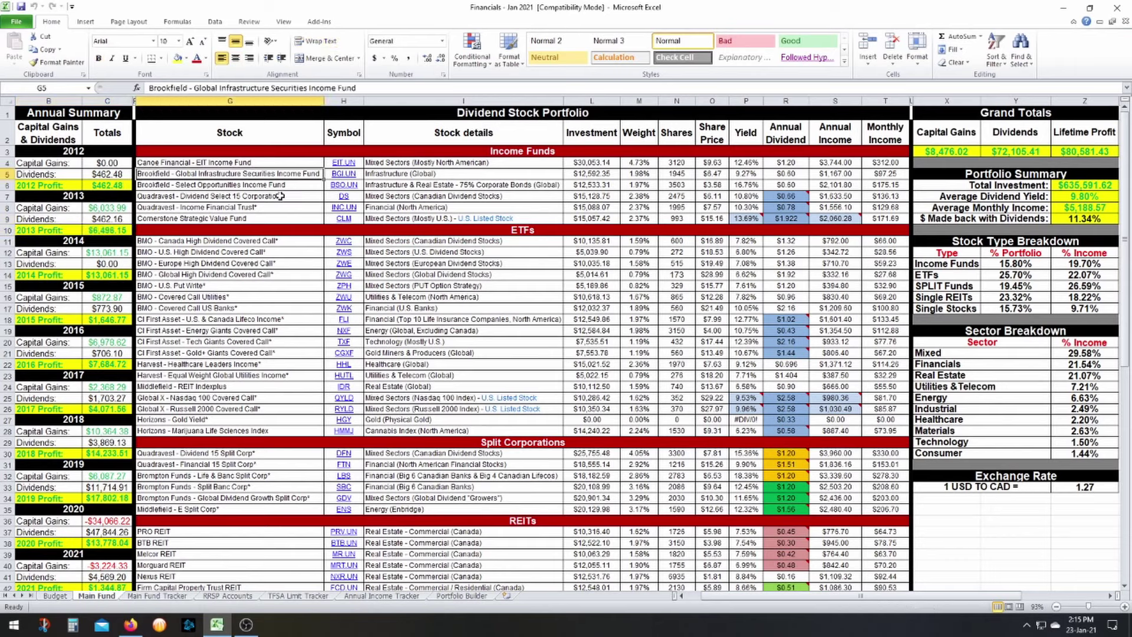
pyautogui.moveTo(266, 107); pyautogui.dragTo(884, 101)
pyautogui.click(280, 162)
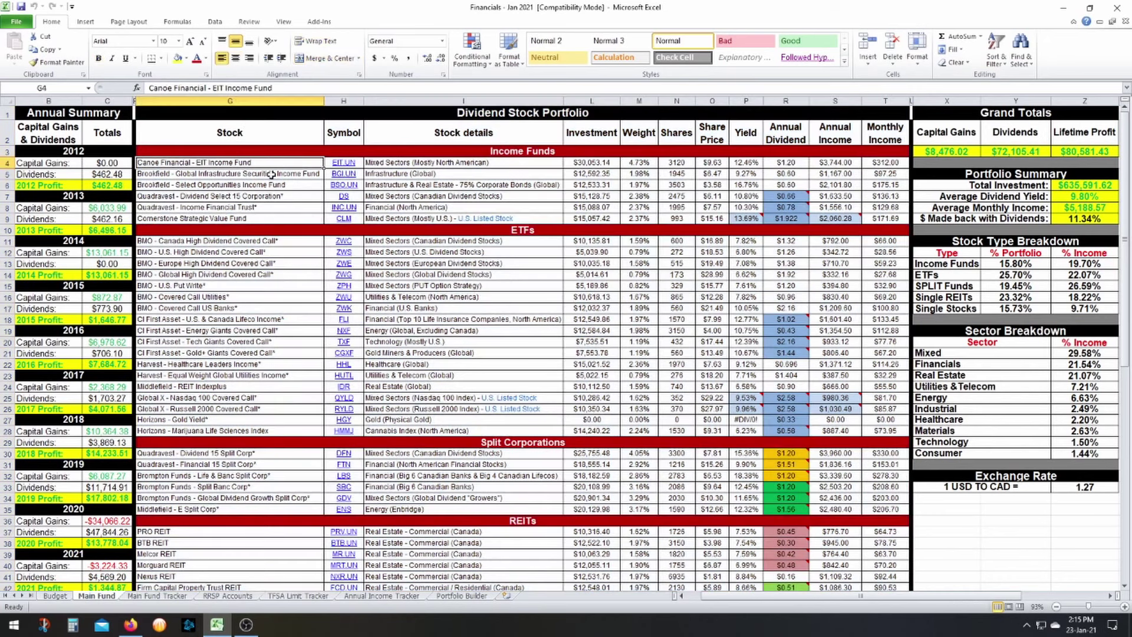
pyautogui.moveTo(272, 163); pyautogui.dragTo(295, 218)
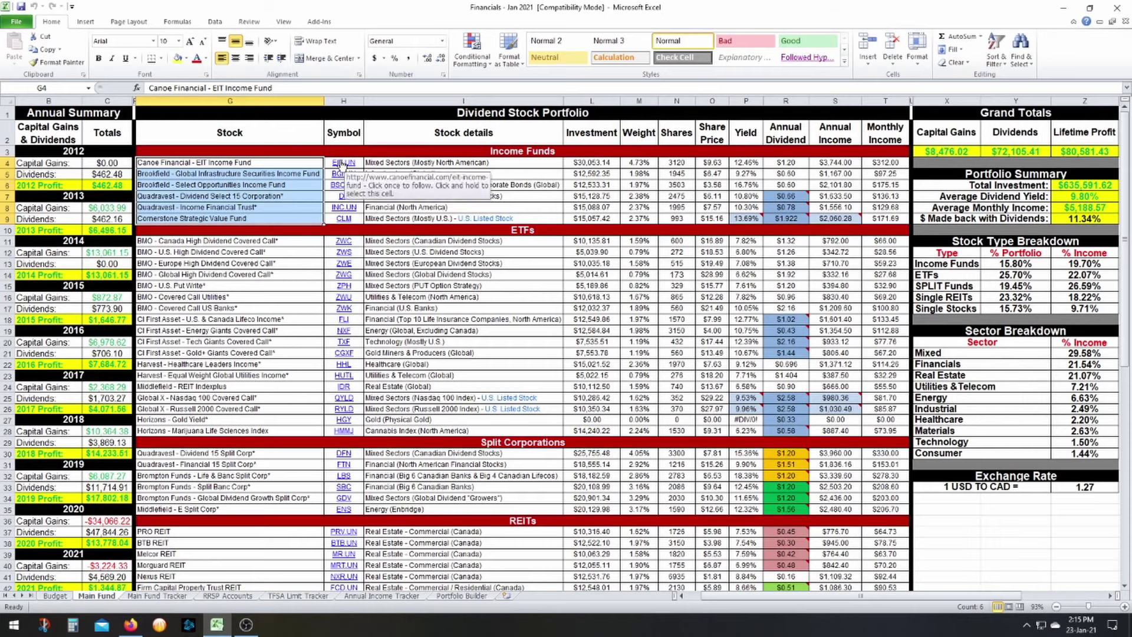
pyautogui.click(339, 104)
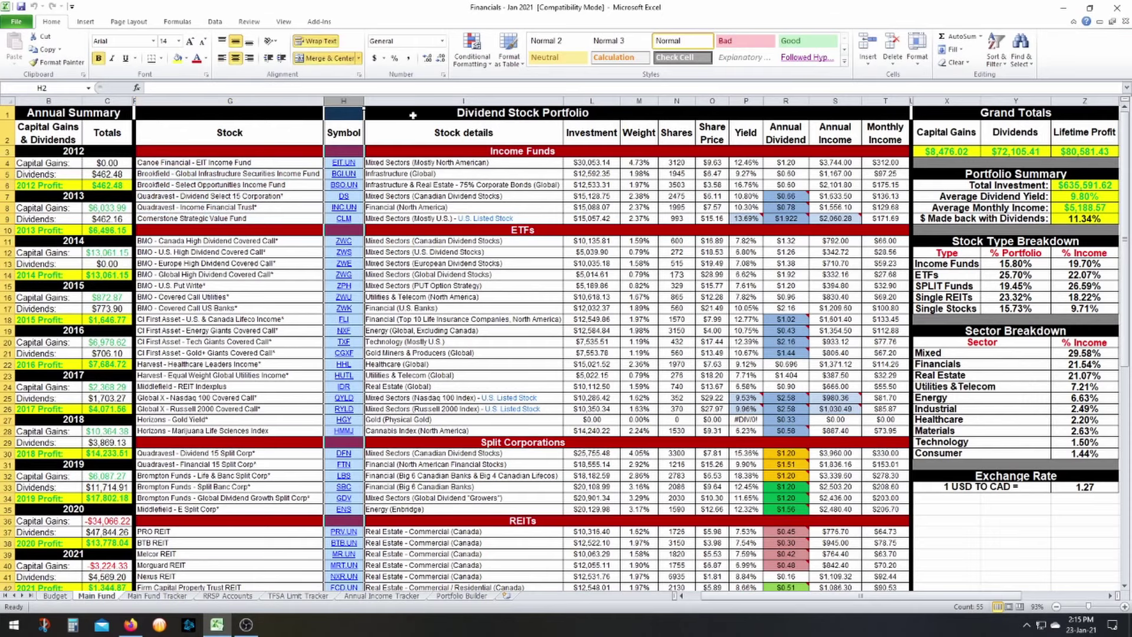
# Step: Review the Stock details column and its sector descriptions for the Income Funds
pyautogui.click(469, 102)
pyautogui.click(435, 167)
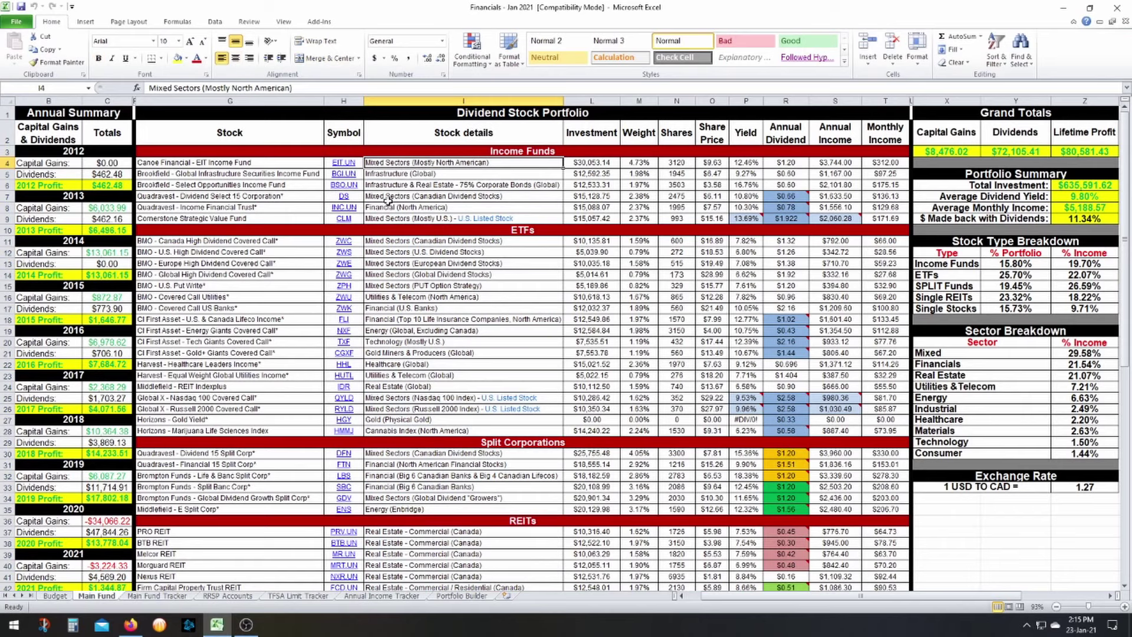
pyautogui.moveTo(397, 164); pyautogui.dragTo(402, 220)
pyautogui.click(403, 220)
# Step: Examine the Income Funds' Investment amounts in L4:L9 and inspect the Weight formula in M4
pyautogui.moveTo(598, 161); pyautogui.dragTo(600, 217)
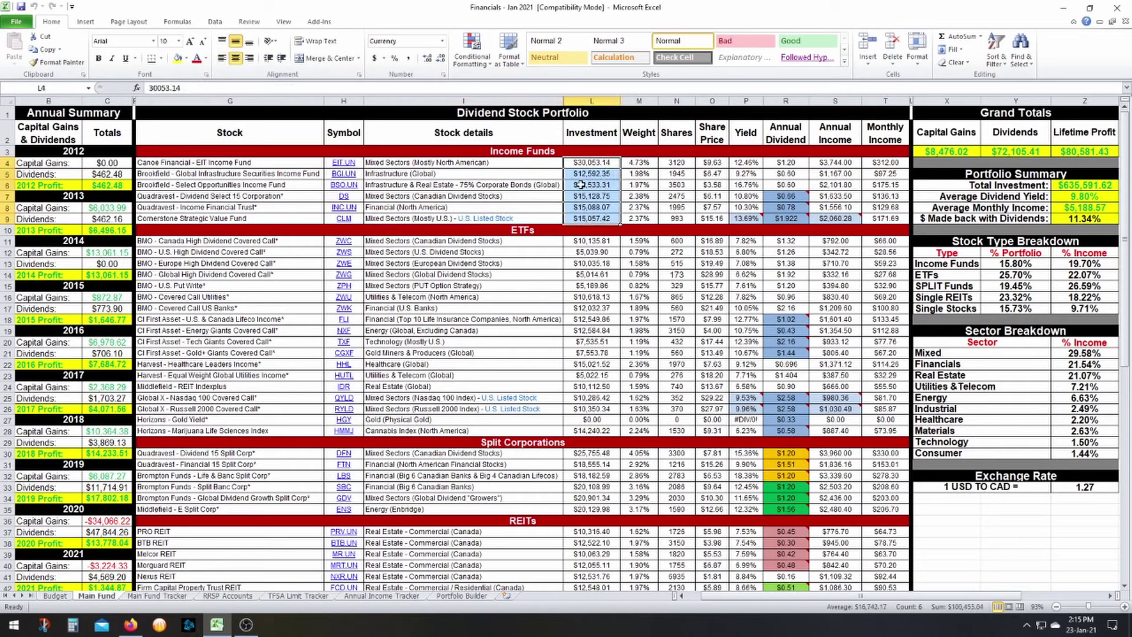
pyautogui.moveTo(586, 162); pyautogui.dragTo(608, 218)
pyautogui.click(593, 167)
pyautogui.click(638, 164)
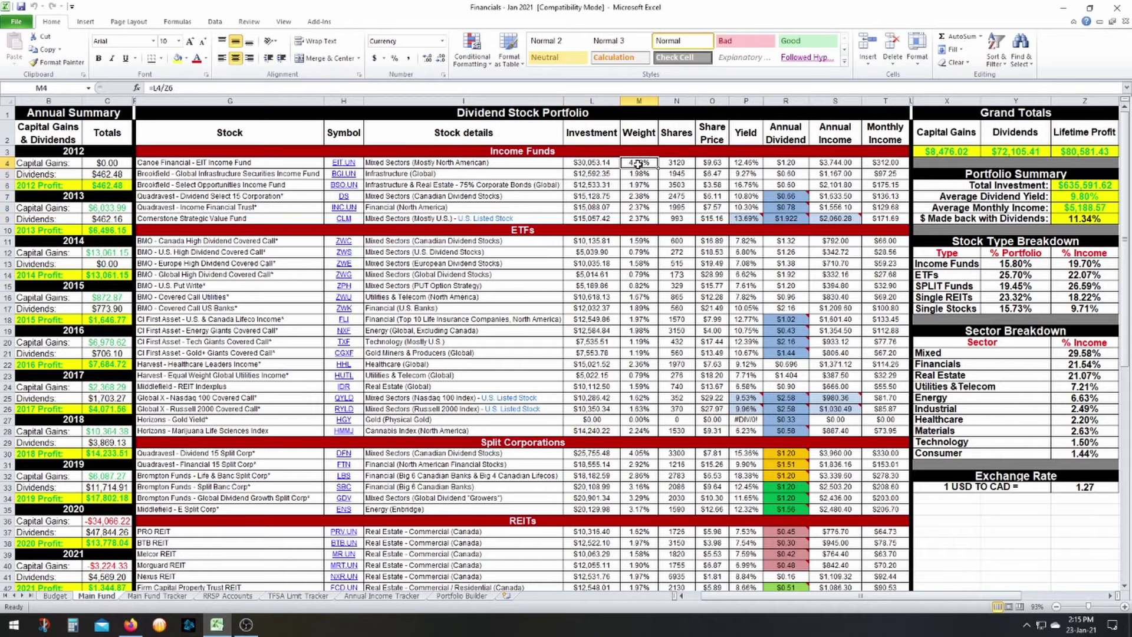
pyautogui.scroll(2, 466, 254)
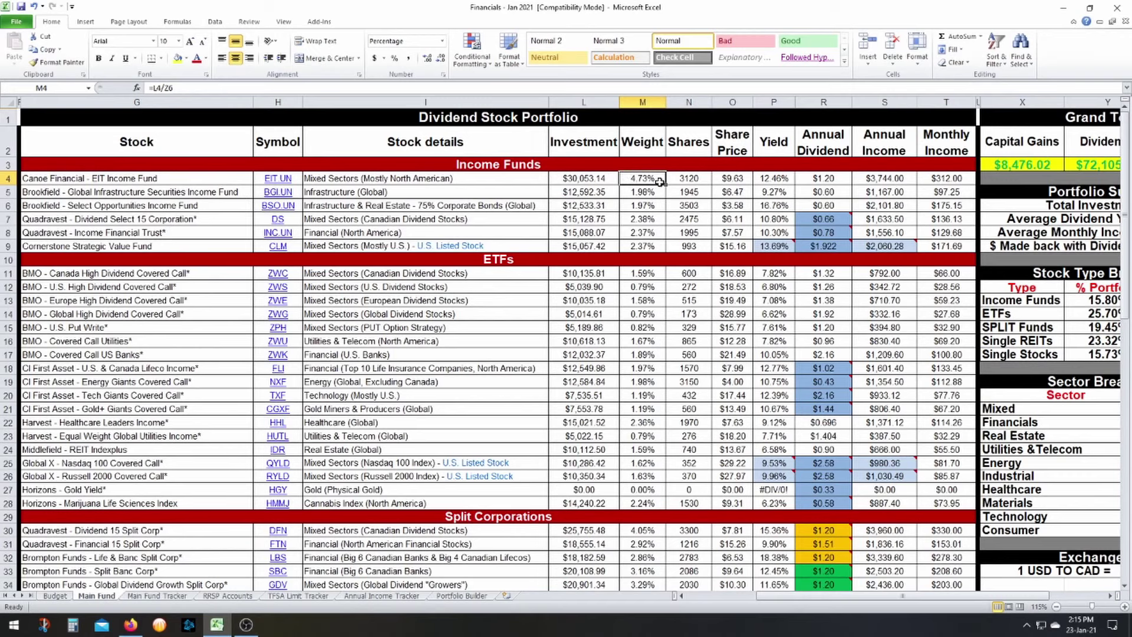
# Step: Inspect the Shares, Share Price, Yield, Annual Dividend, Annual Income and Monthly Income cells for Canoe Financial - EIT Income Fund
pyautogui.click(693, 178)
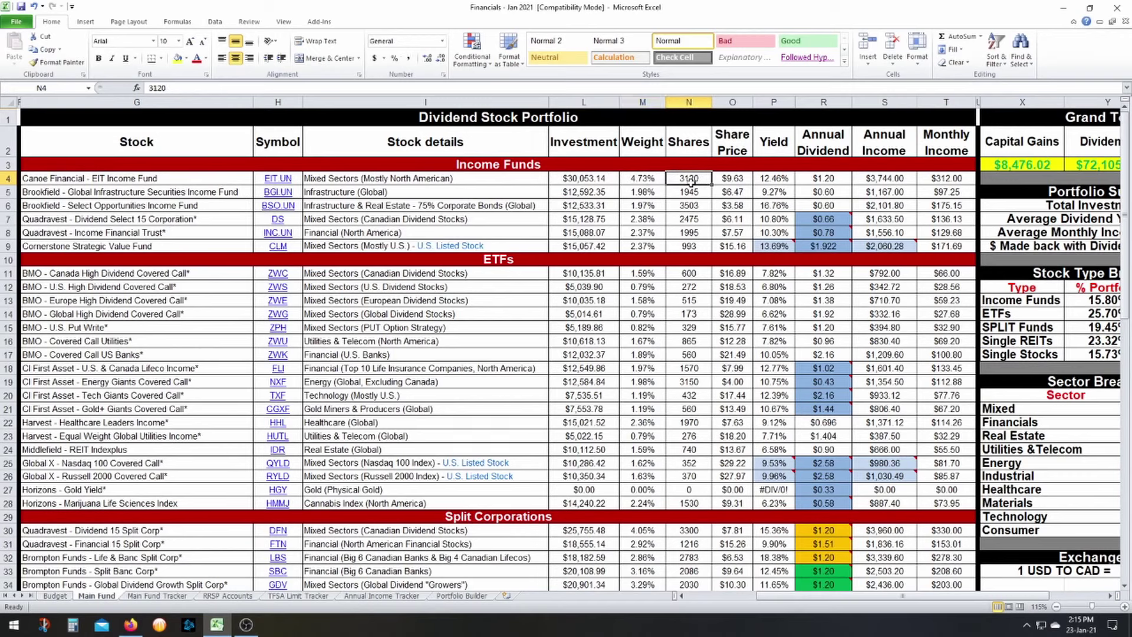
pyautogui.click(737, 181)
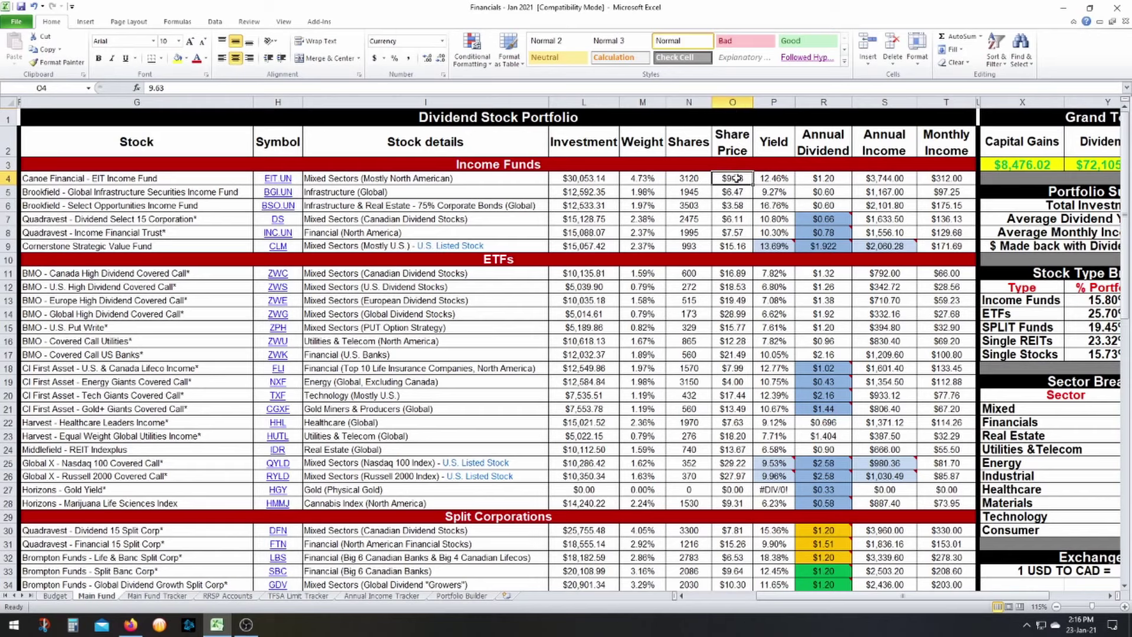
pyautogui.click(779, 179)
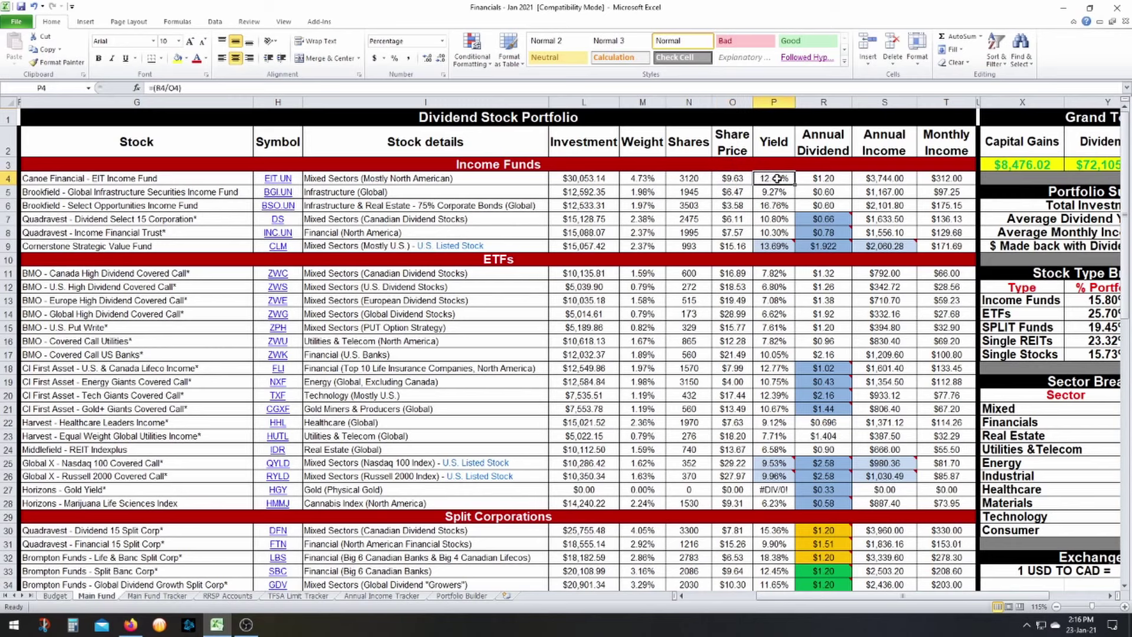
pyautogui.click(824, 178)
pyautogui.click(881, 178)
pyautogui.click(948, 178)
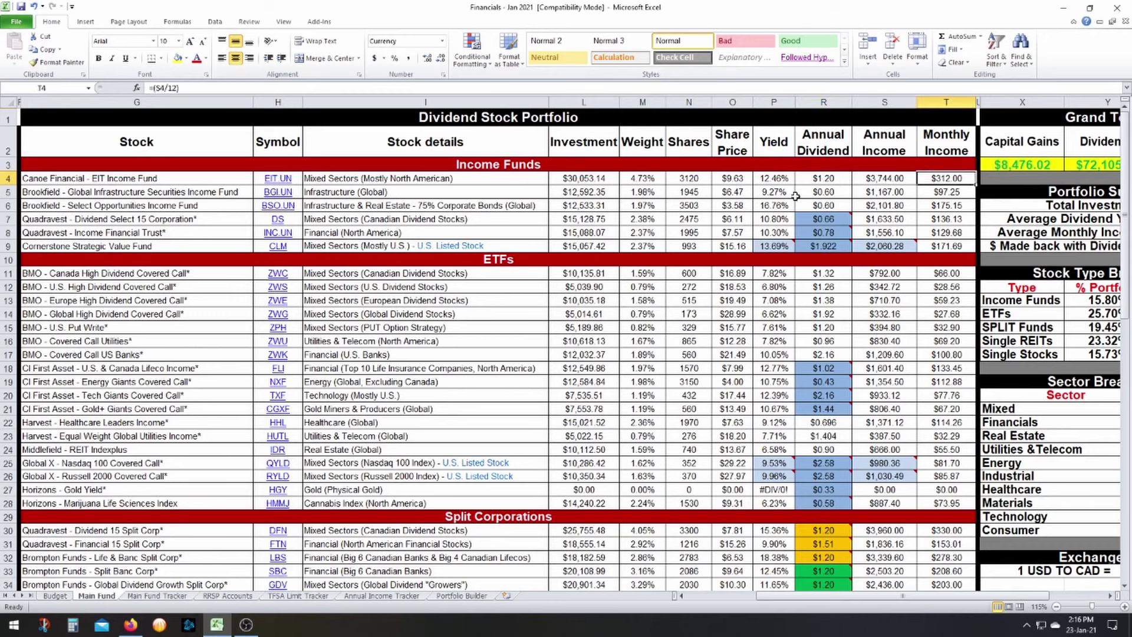
# Step: Inspect the Cornerstone Strategic Value Fund row, including the Yield formula and note in P9 and the Annual Income formula in S9
pyautogui.moveTo(771, 242)
pyautogui.moveTo(148, 246); pyautogui.dragTo(968, 248)
pyautogui.moveTo(772, 248)
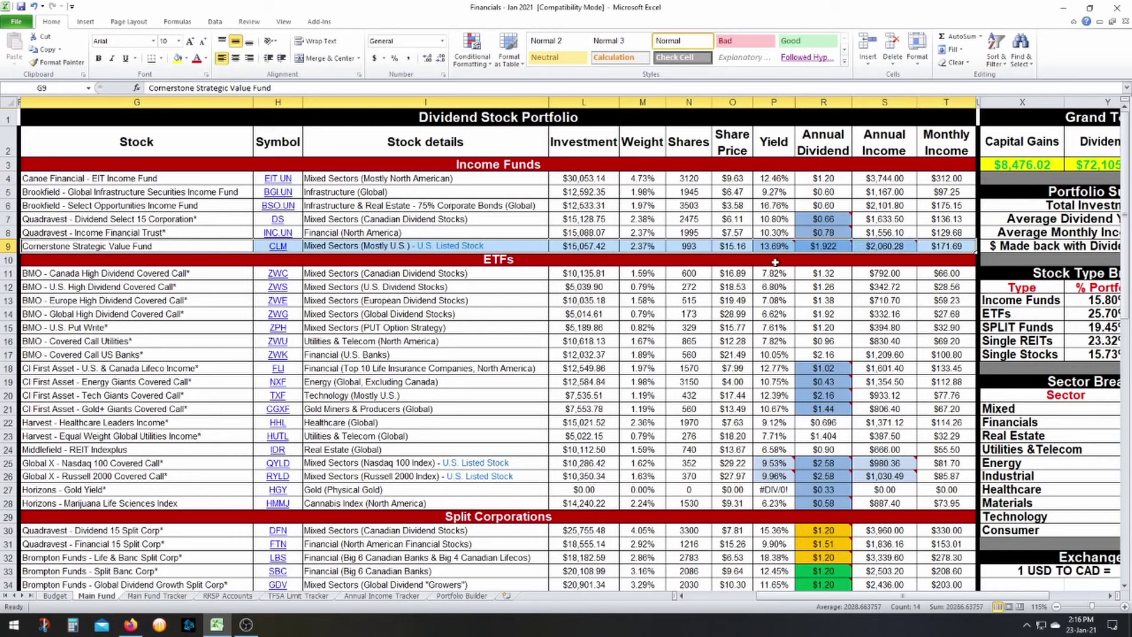
pyautogui.click(773, 247)
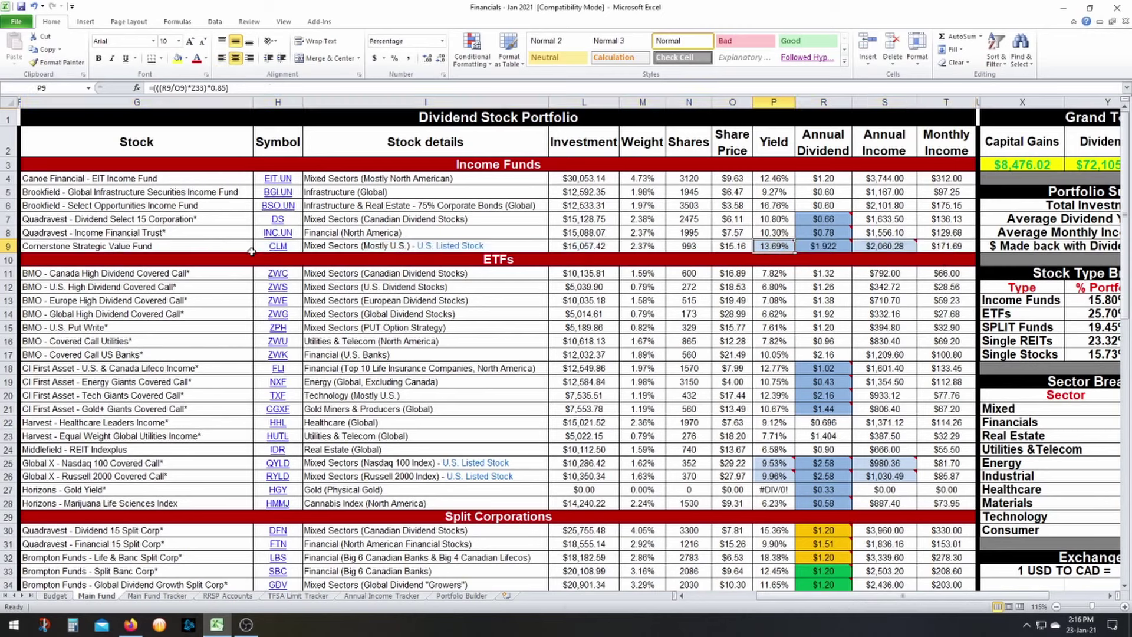
pyautogui.moveTo(766, 249)
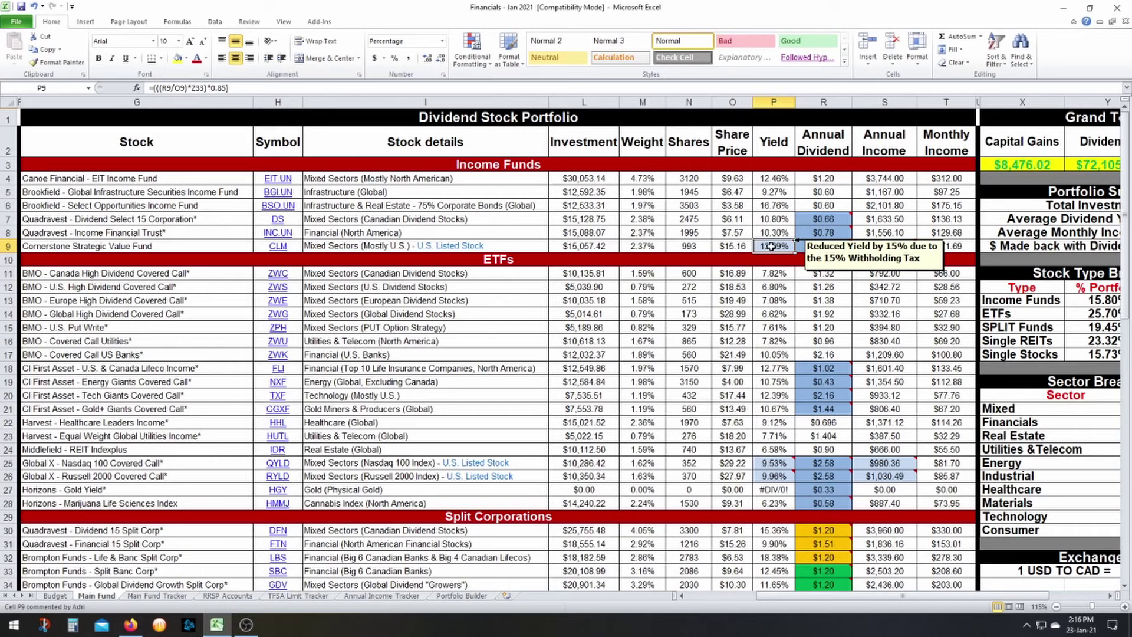
pyautogui.click(888, 247)
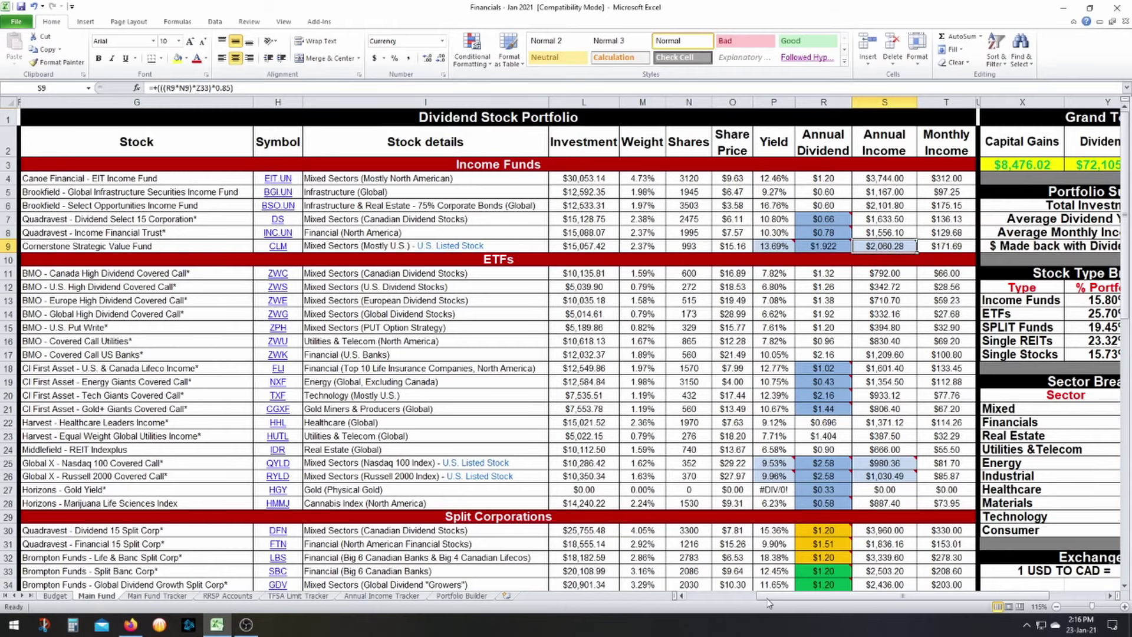
# Step: Inspect the Dividends and Lifetime Profit formulas in the Grand Totals, cells Y3 and Z3
pyautogui.moveTo(768, 598); pyautogui.dragTo(809, 597)
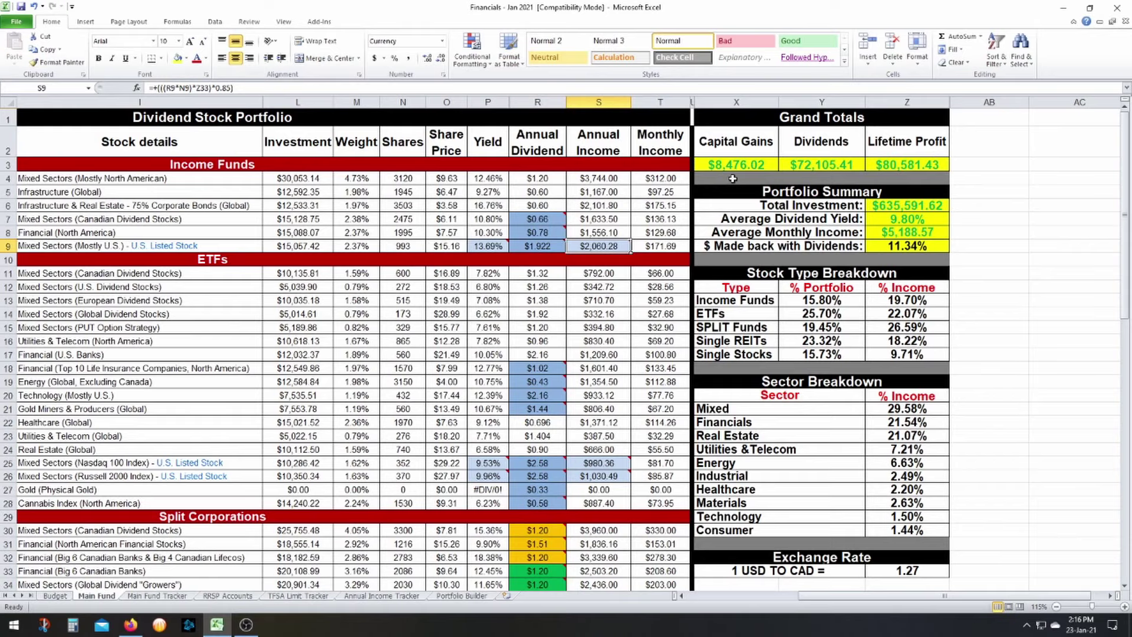
pyautogui.keyDown('ctrl'); pyautogui.scroll(-1, 720, 195); pyautogui.keyUp('ctrl')
pyautogui.moveTo(942, 598); pyautogui.dragTo(902, 601)
pyautogui.keyDown('ctrl'); pyautogui.scroll(-1, 790, 368); pyautogui.keyUp('ctrl')
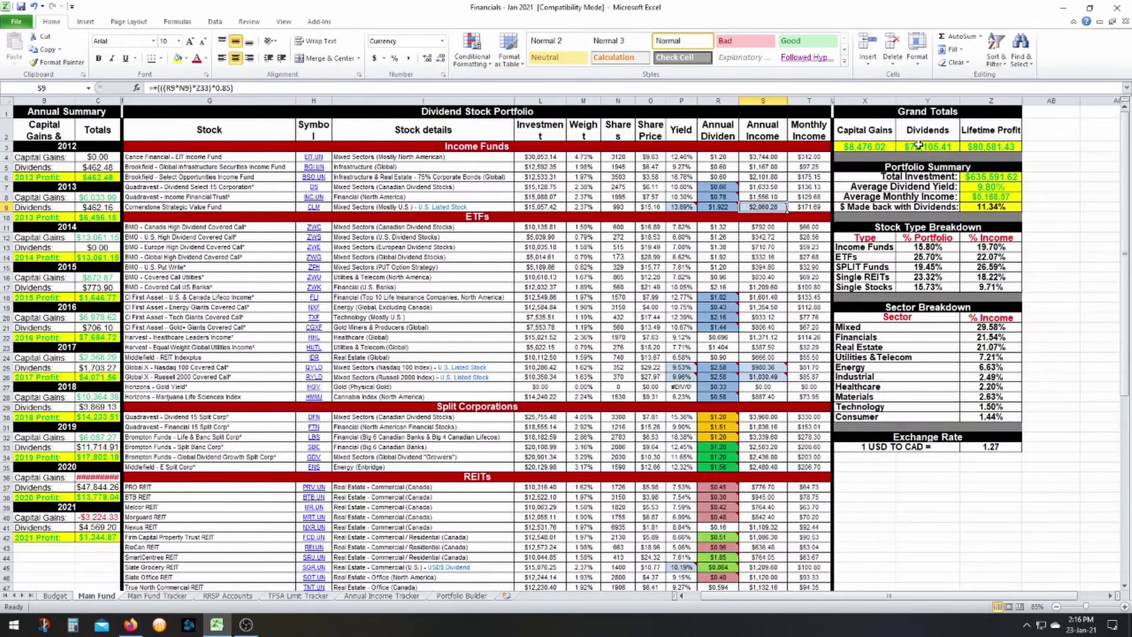
pyautogui.click(918, 144)
pyautogui.click(991, 145)
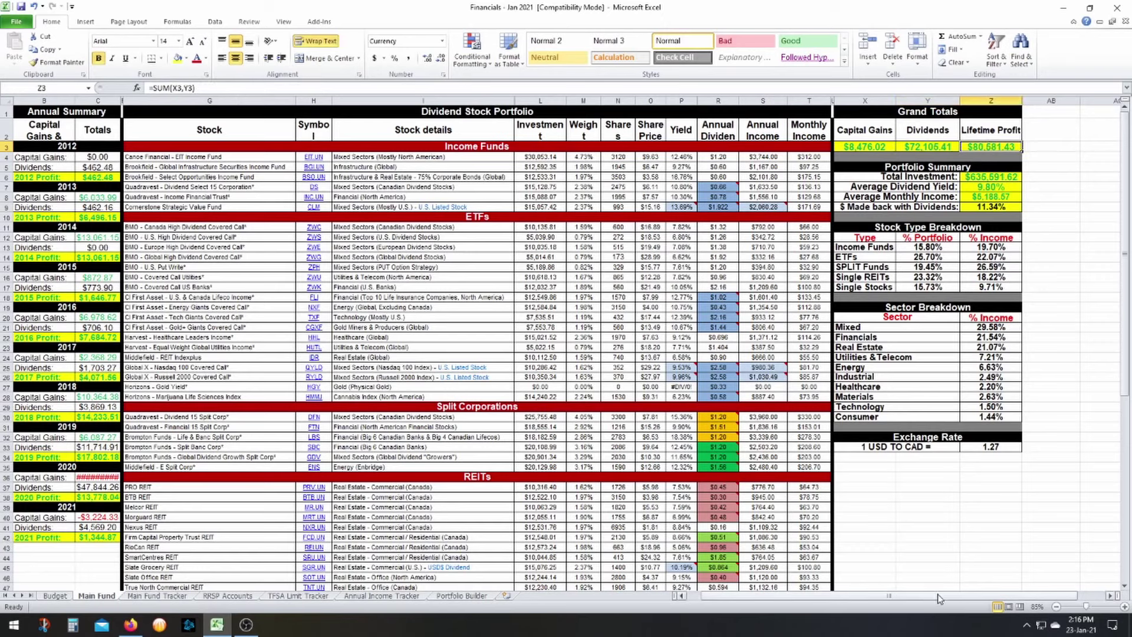
# Step: Inspect the Total Investment, Average Dividend Yield and Average Monthly Income formulas in Z6:Z8, comparing Z8 with the monthly Total CDN$ in T65
pyautogui.click(979, 178)
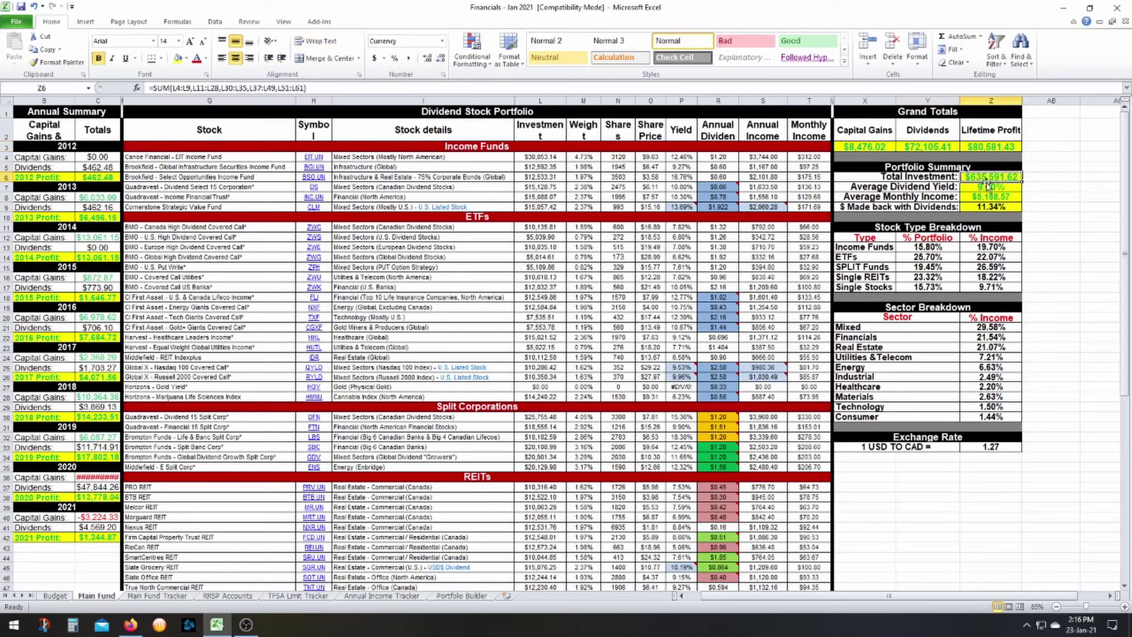
pyautogui.click(986, 187)
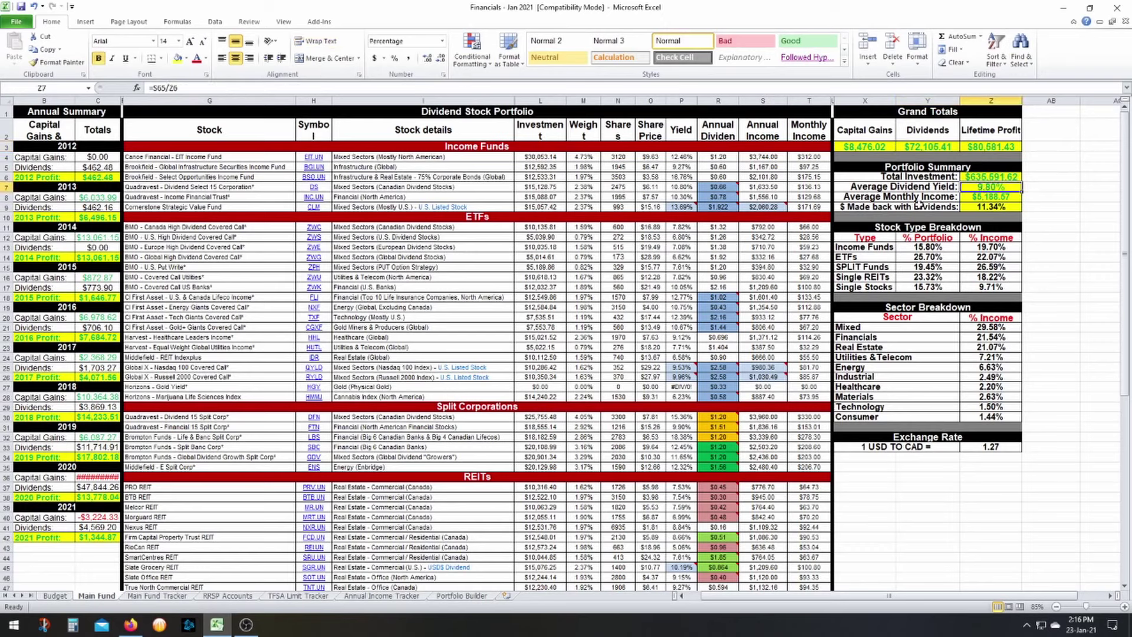
pyautogui.click(880, 198)
pyautogui.click(973, 200)
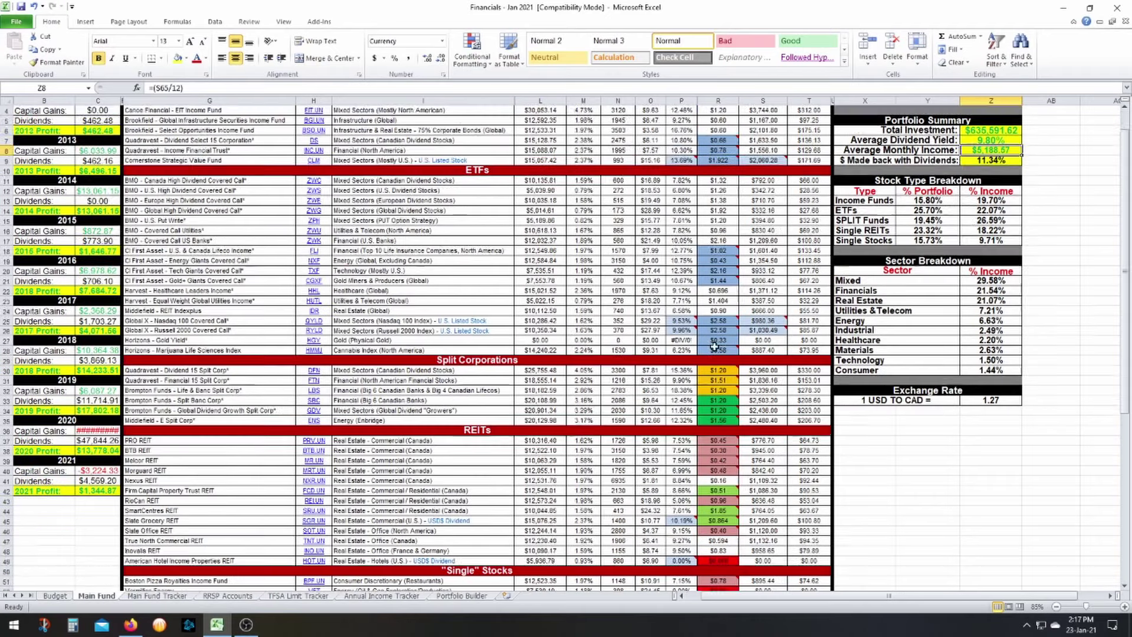
pyautogui.scroll(-6, 955, 207)
pyautogui.click(796, 572)
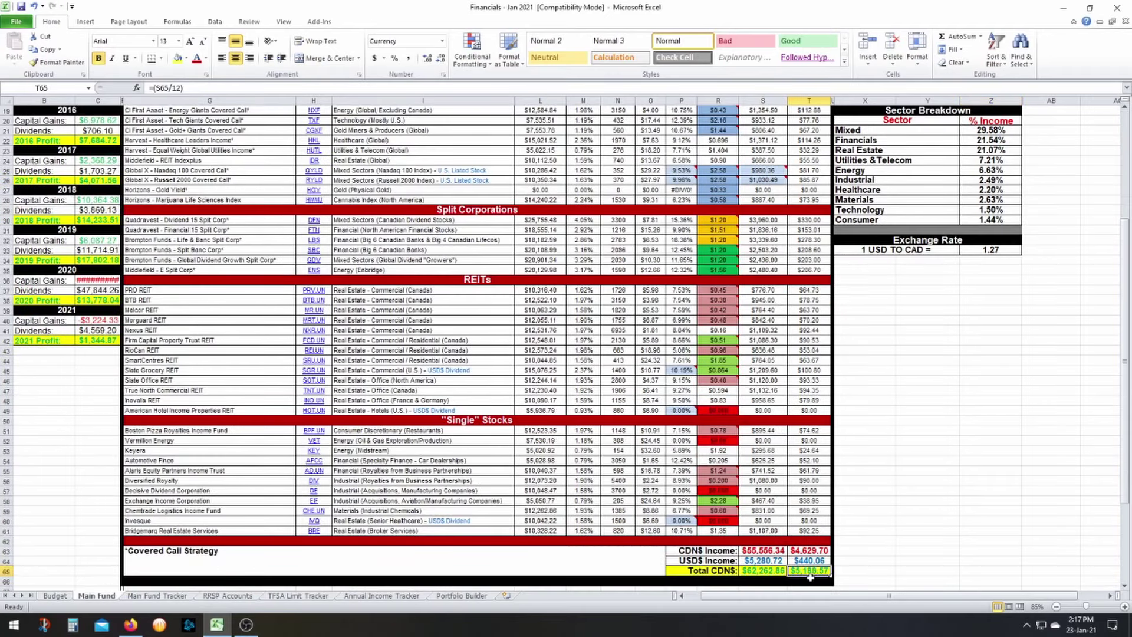
pyautogui.scroll(5, 682, 477)
pyautogui.scroll(1, 683, 477)
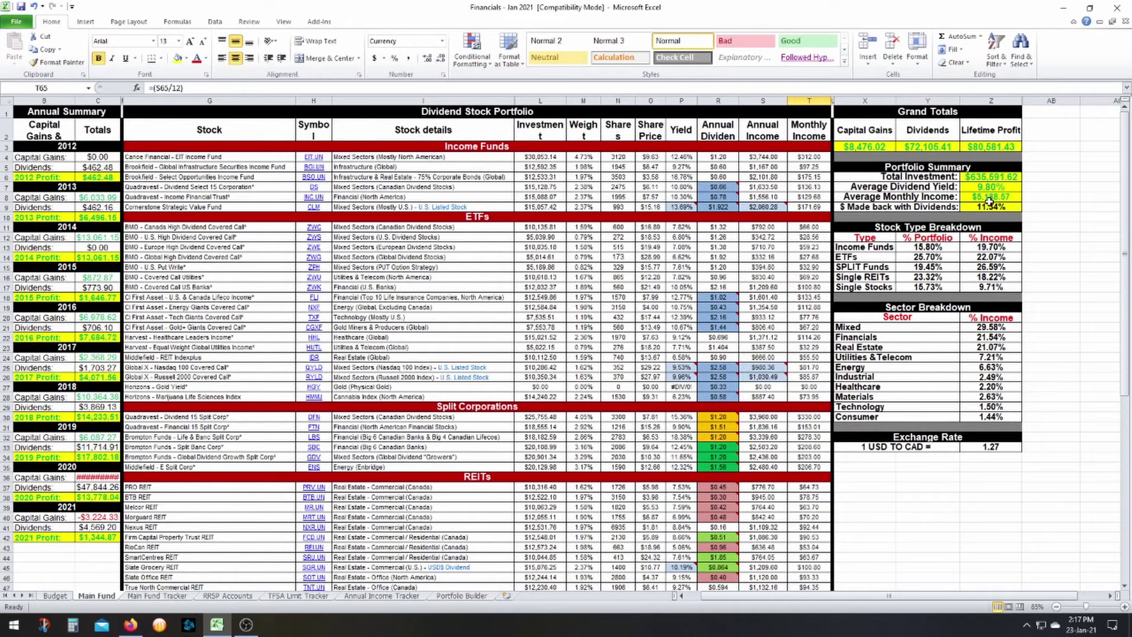
# Step: Inspect the $ Made back with Dividends formula in Z9 and the Dividends and Total Investment cells it references
pyautogui.click(991, 207)
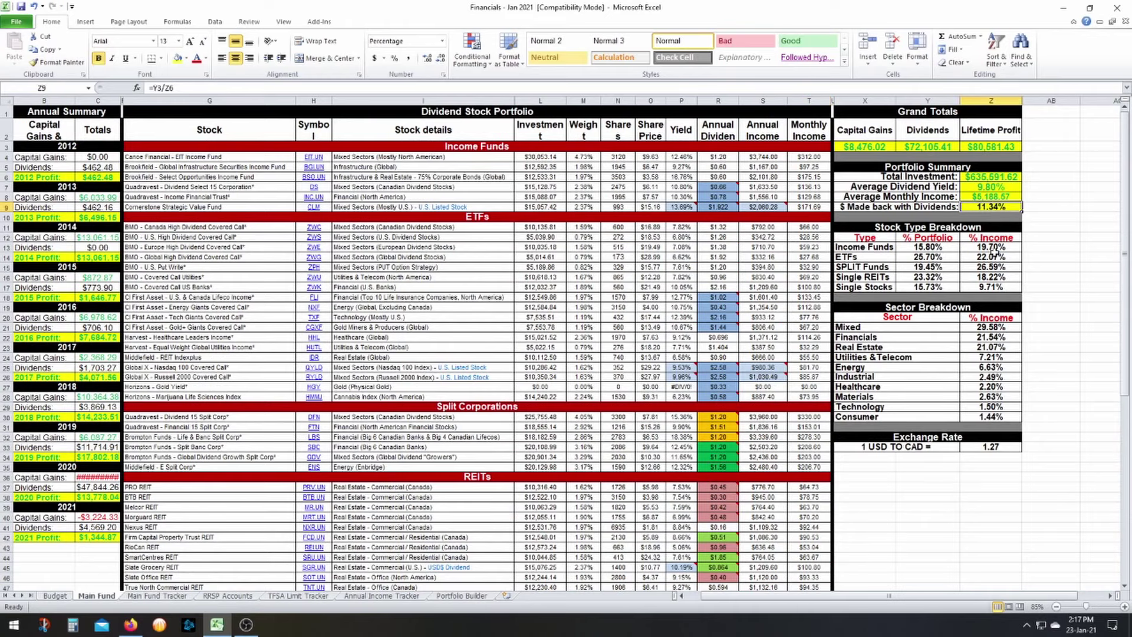
pyautogui.keyDown('ctrl'); pyautogui.scroll(1, 900, 283); pyautogui.keyUp('ctrl')
pyautogui.scroll(1, 693, 320)
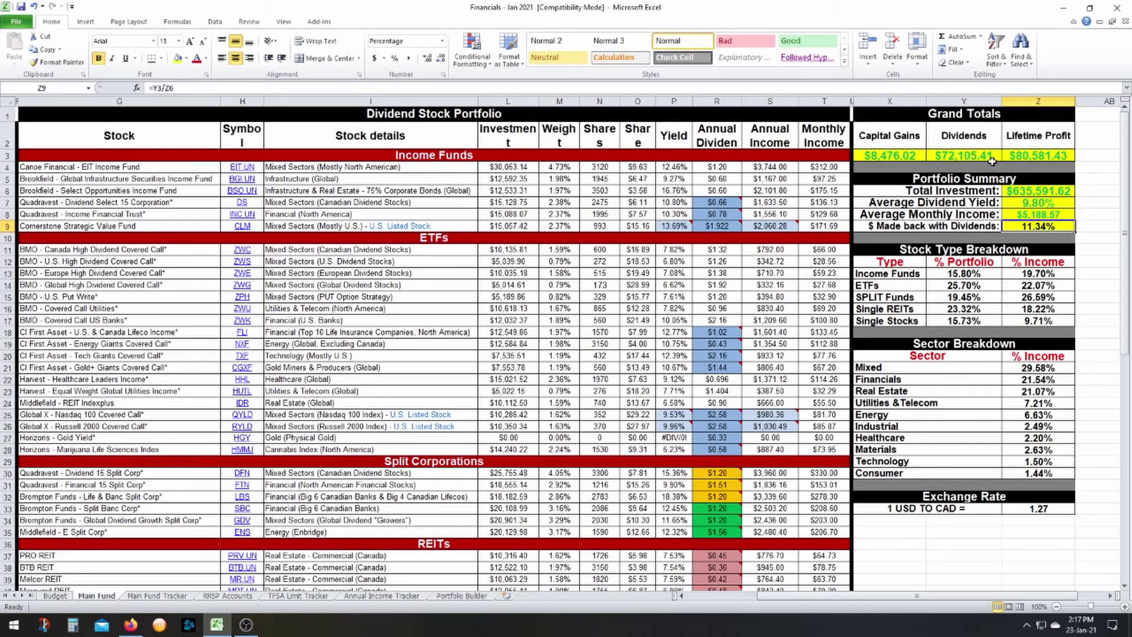
pyautogui.click(955, 157)
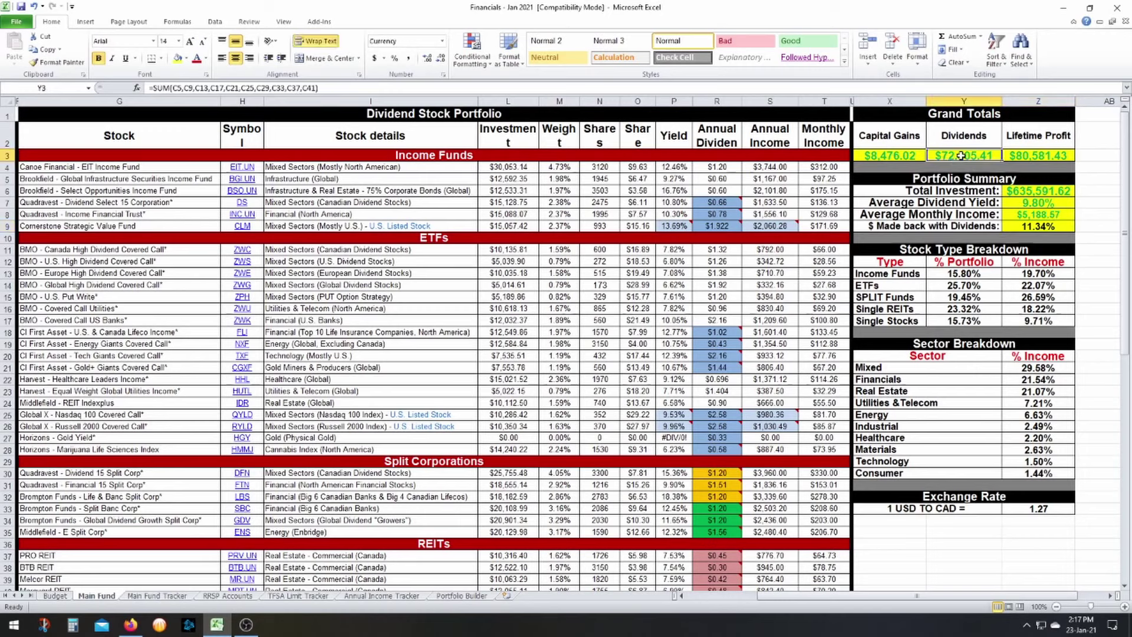
pyautogui.click(1044, 193)
pyautogui.click(1046, 230)
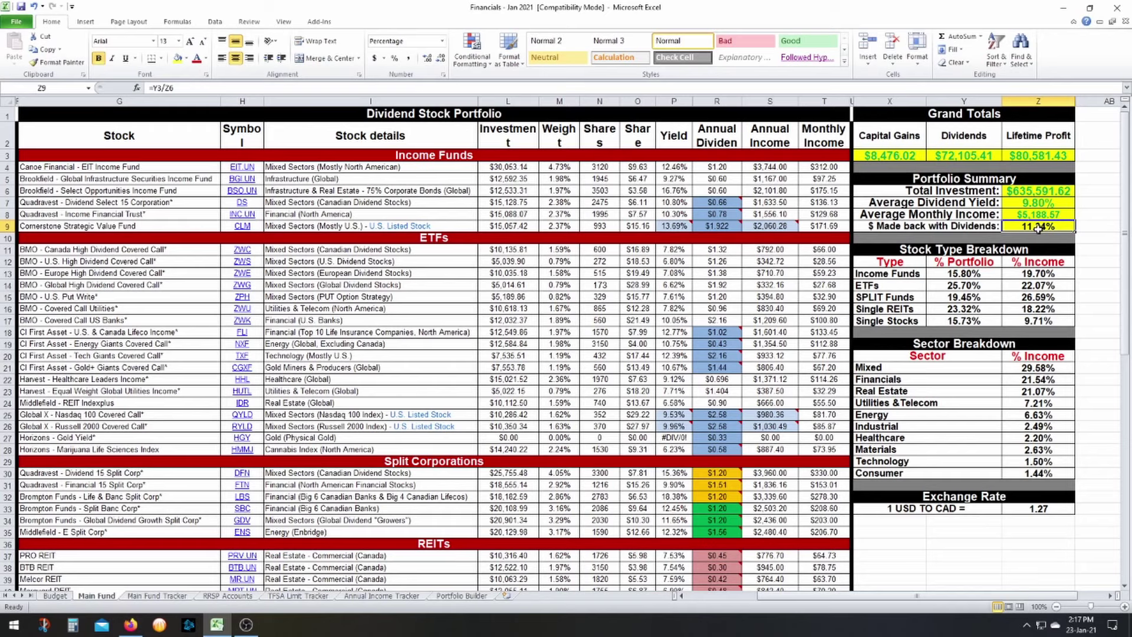
# Step: Compare the Dividends total in Y3 with the Total Investment and Average Dividend Yield cells, returning to the $ Made back with Dividends formula in Z9
pyautogui.click(1041, 190)
pyautogui.click(961, 153)
pyautogui.click(1031, 194)
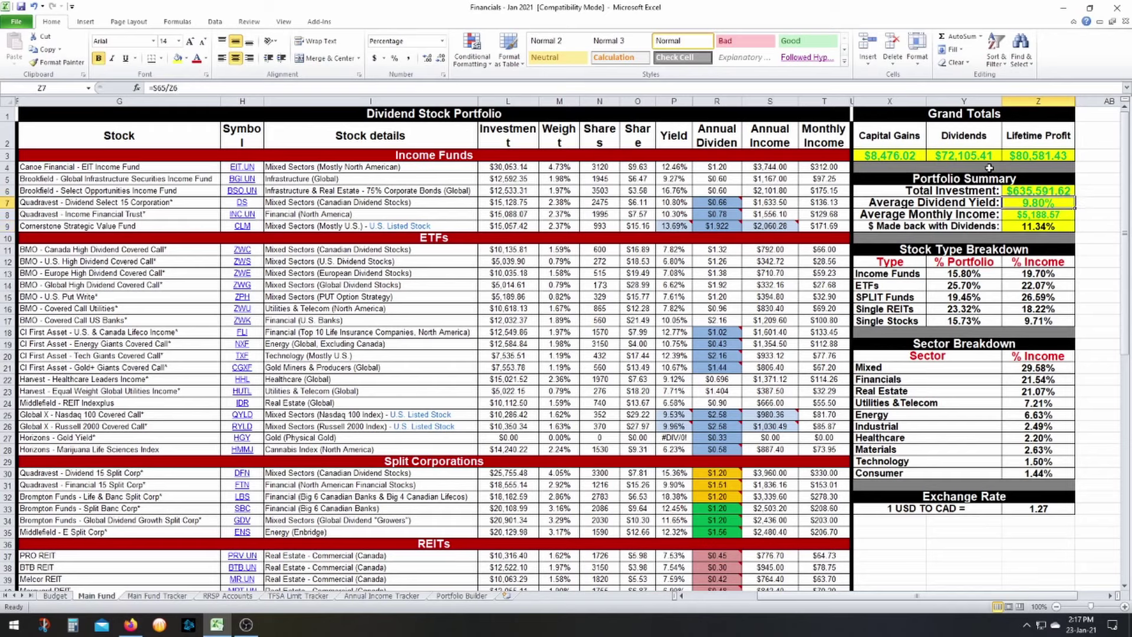
pyautogui.click(962, 155)
pyautogui.click(1041, 226)
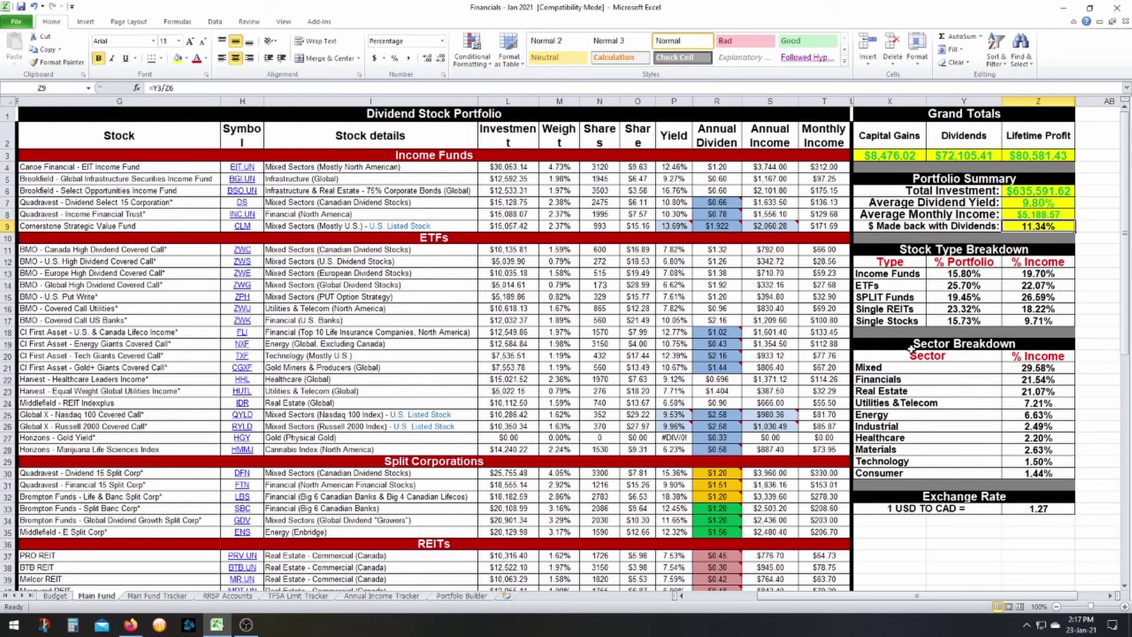
# Step: Examine the Sector Breakdown table, including the Mixed sector's % Income formula in Z21, and the USD to CAD exchange rate in Z33
pyautogui.moveTo(896, 343); pyautogui.dragTo(1035, 472)
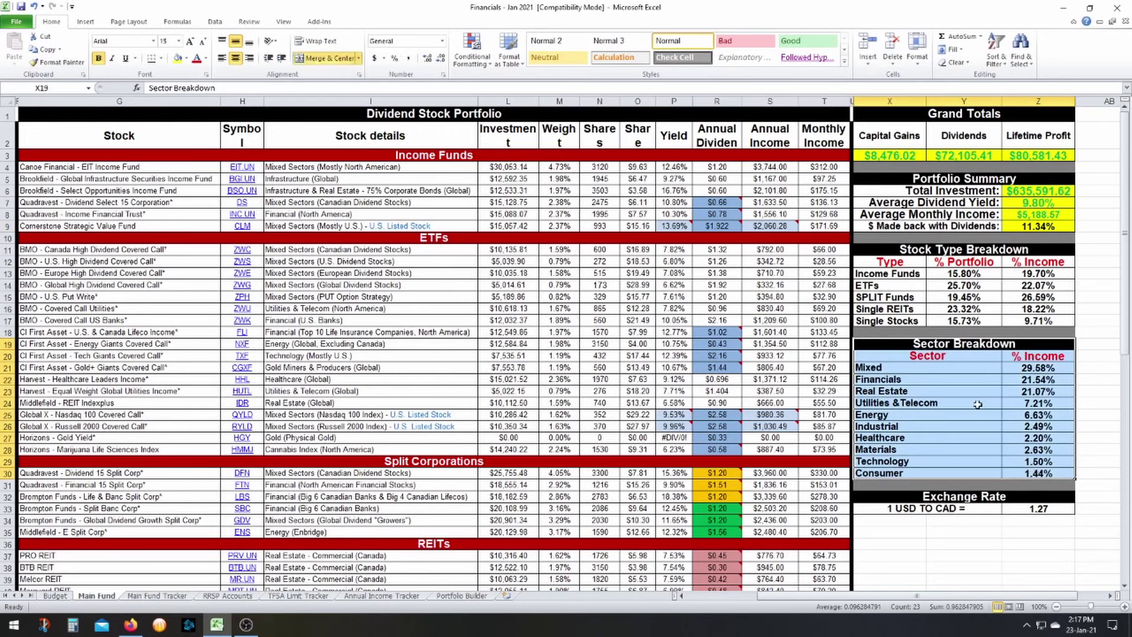
pyautogui.click(946, 369)
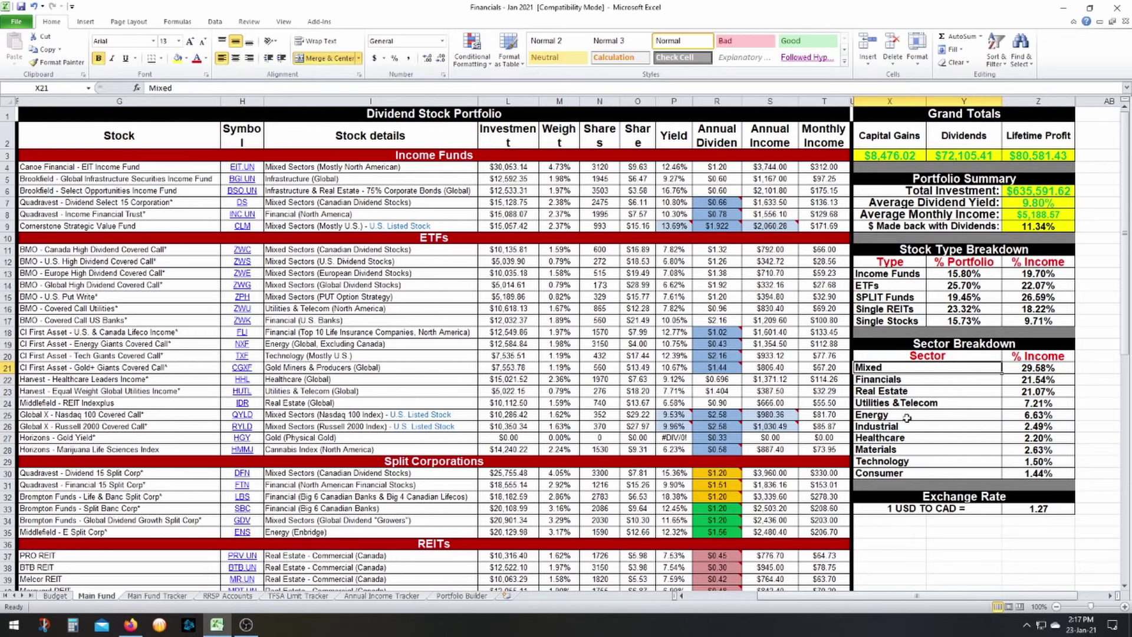
pyautogui.click(1041, 369)
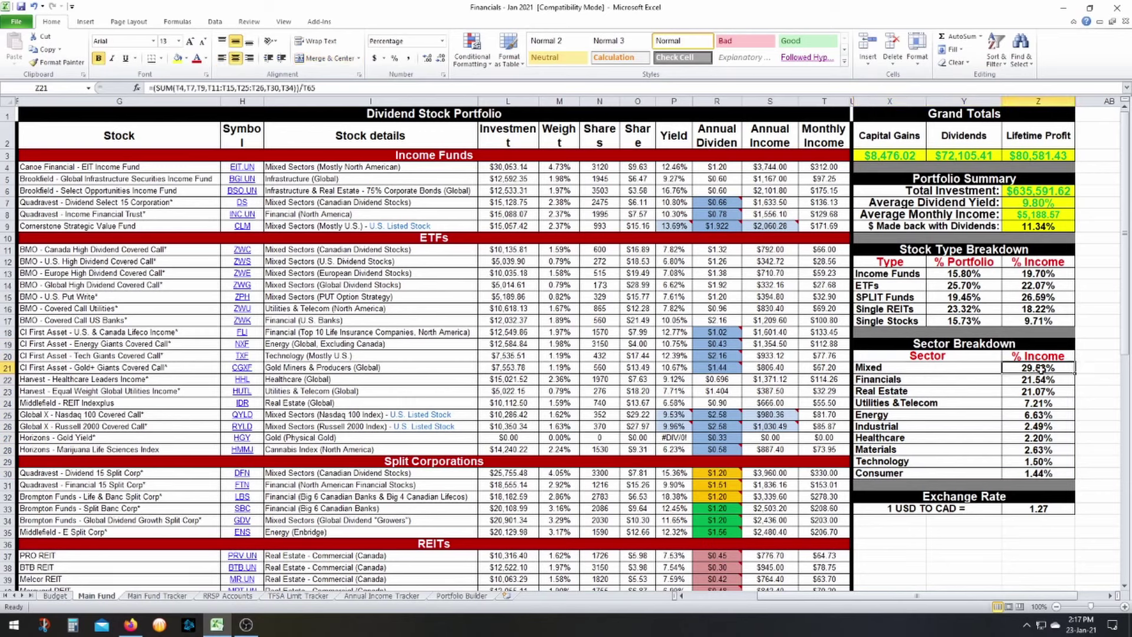
pyautogui.click(957, 372)
pyautogui.scroll(-1, 935, 442)
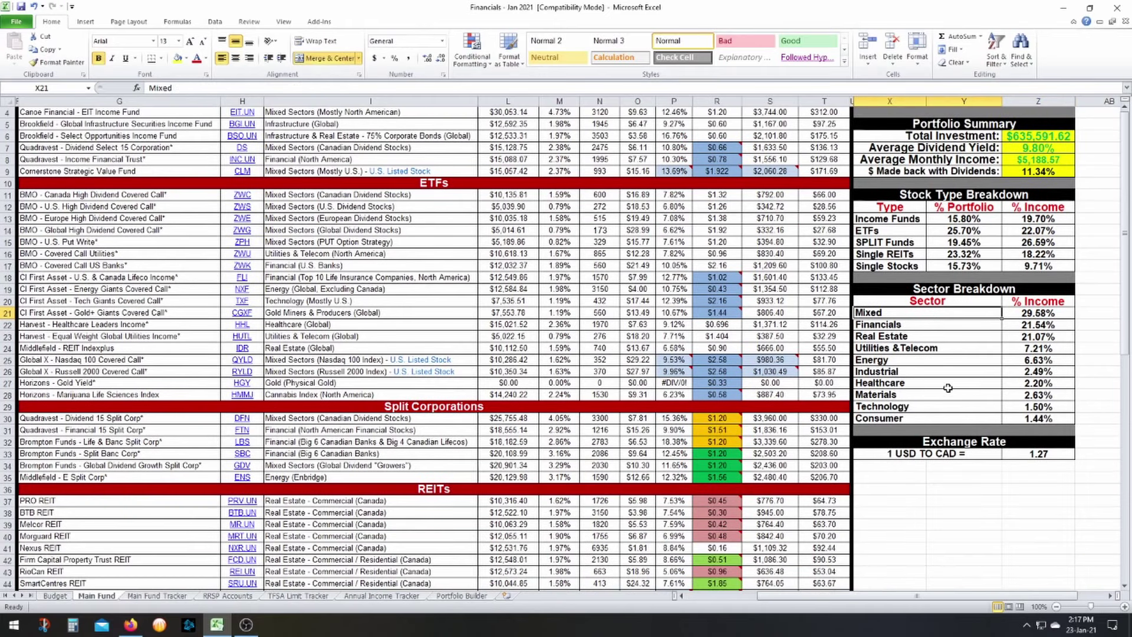
pyautogui.click(1040, 456)
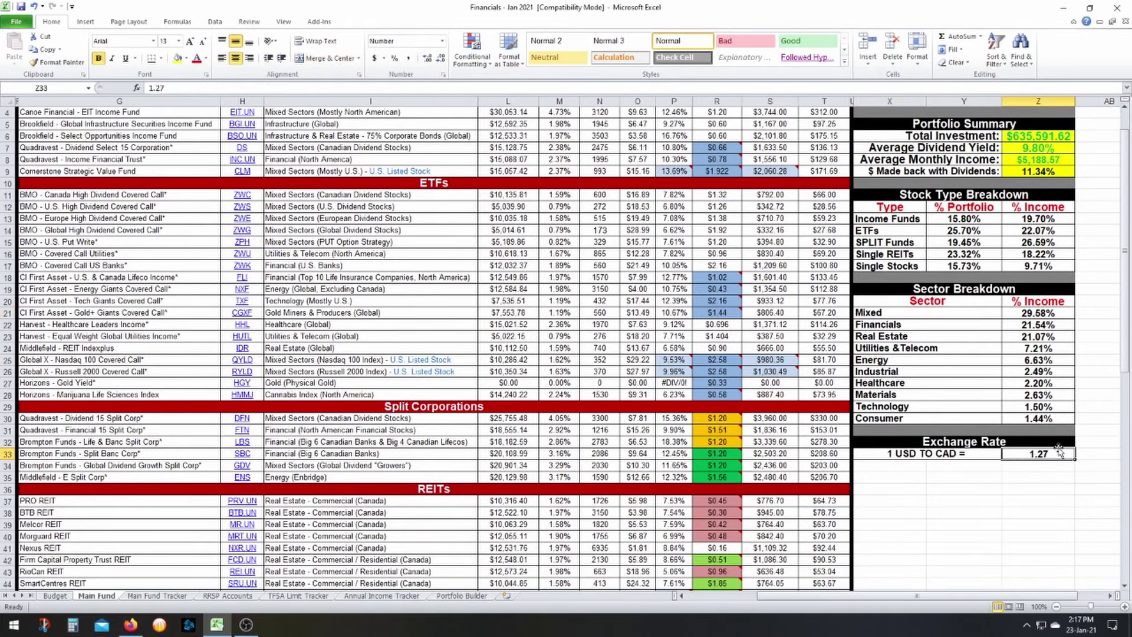
# Step: Review the portfolio's stock list from Income Funds through "Single" Stocks, returning to the Canoe Financial - EIT Income Fund entry in G4
pyautogui.click(890, 597)
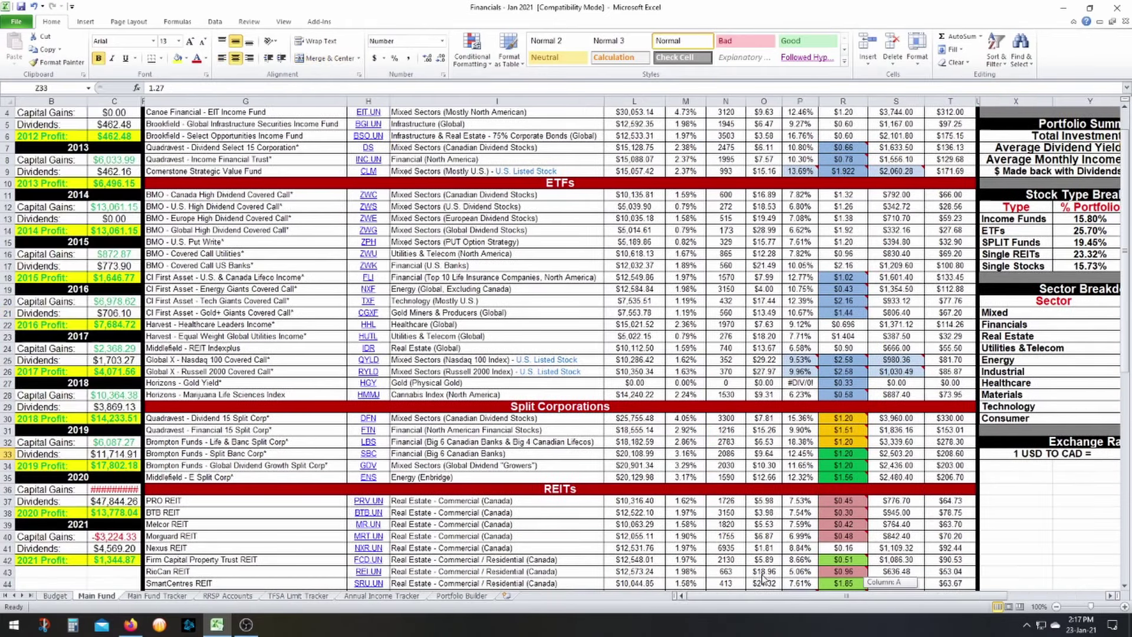
pyautogui.scroll(1, 557, 414)
pyautogui.scroll(-10, 557, 414)
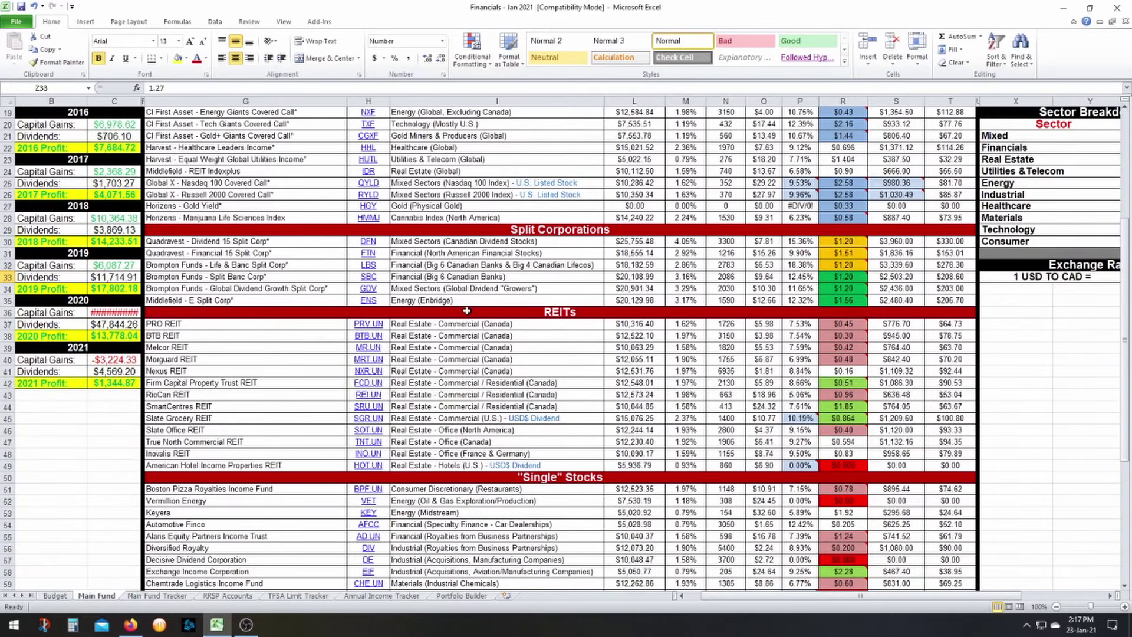
pyautogui.scroll(9, 472, 352)
pyautogui.scroll(1, 472, 352)
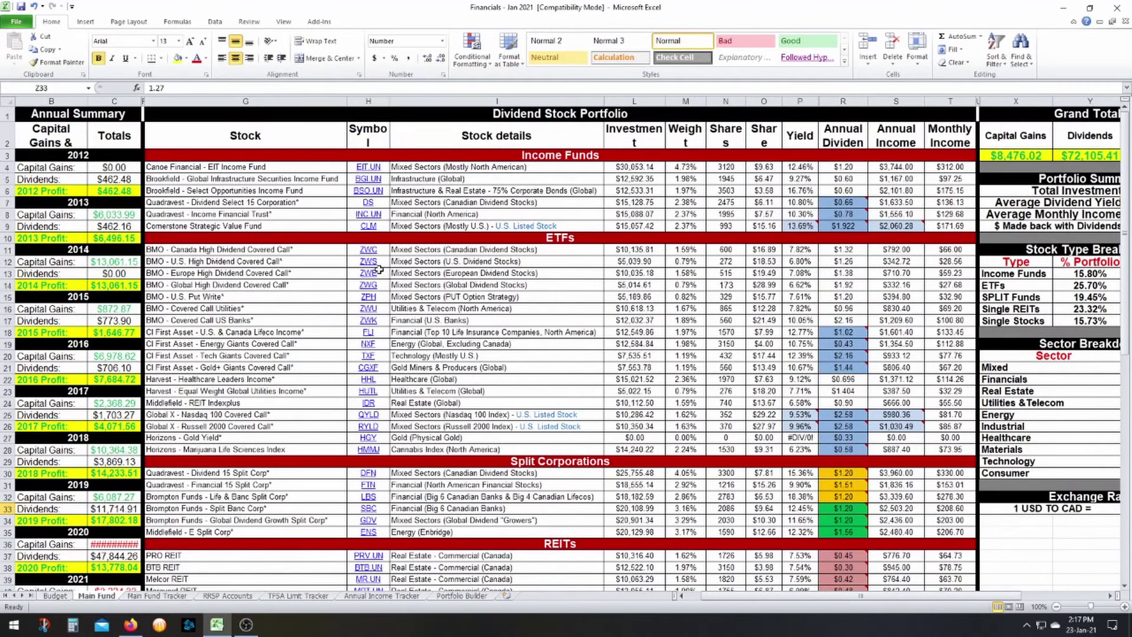
pyautogui.click(294, 166)
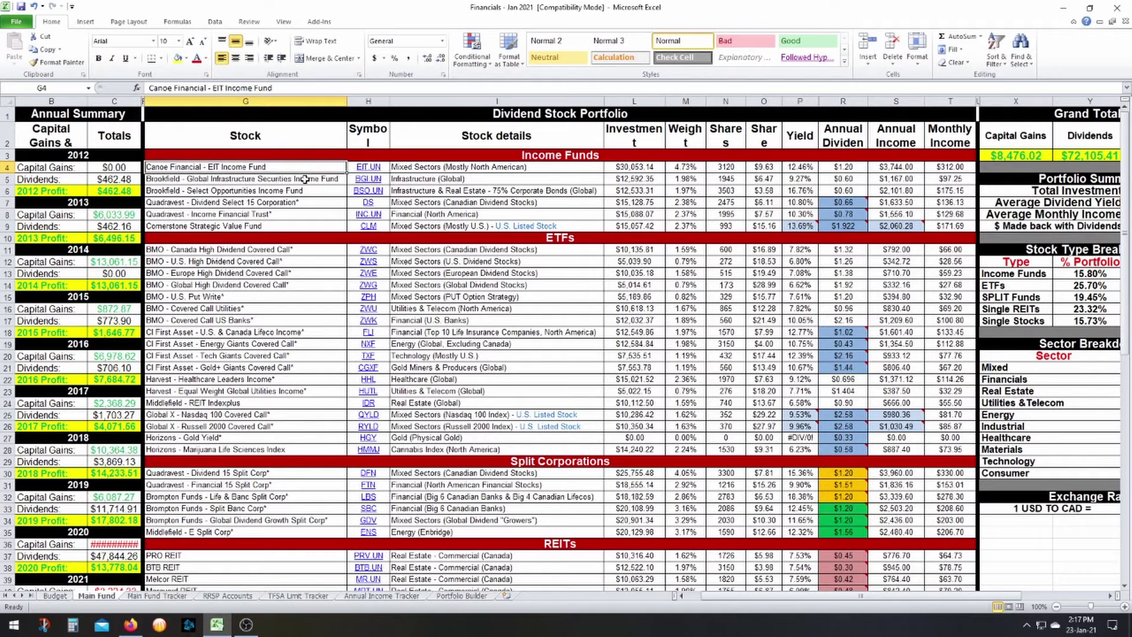